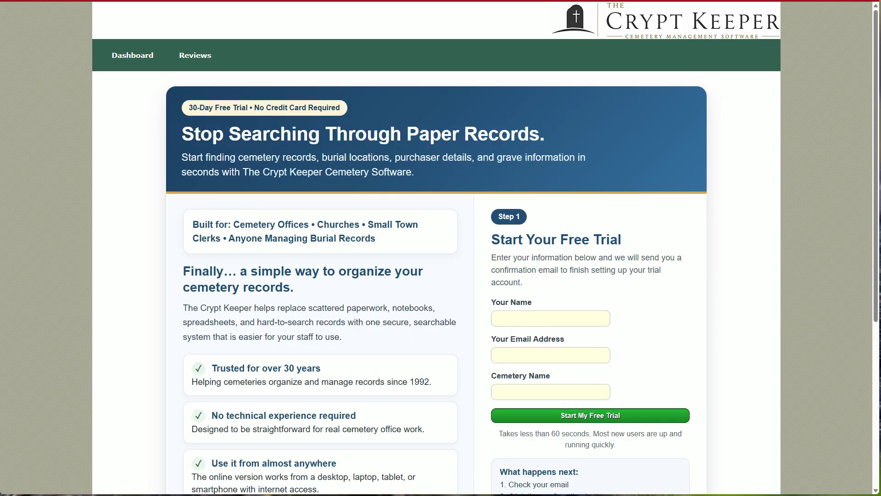
Look over the free trial sign-up page, and open the demo data from the account login page
scroll(440, 248, down, 3)
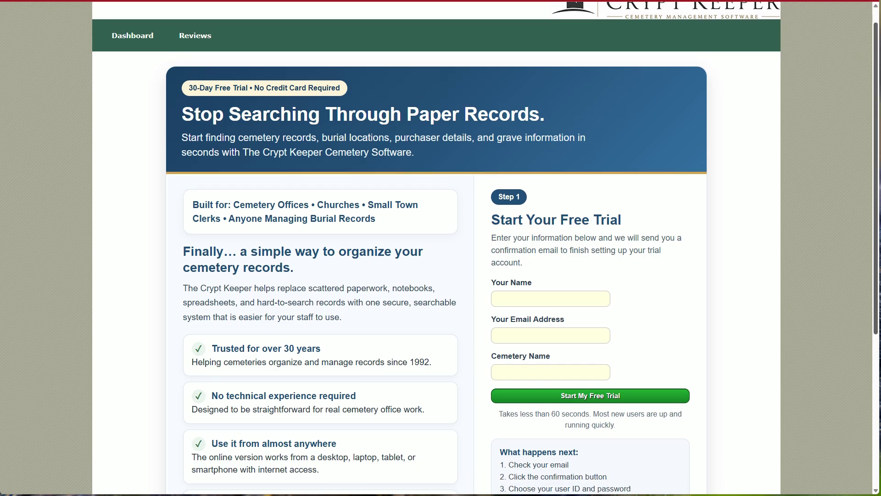
scroll(439, 248, down, 3)
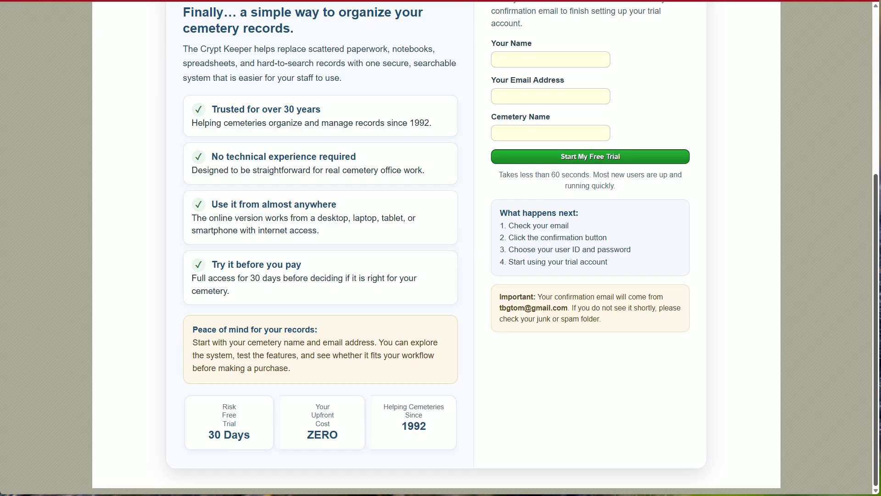
scroll(439, 248, up, 4)
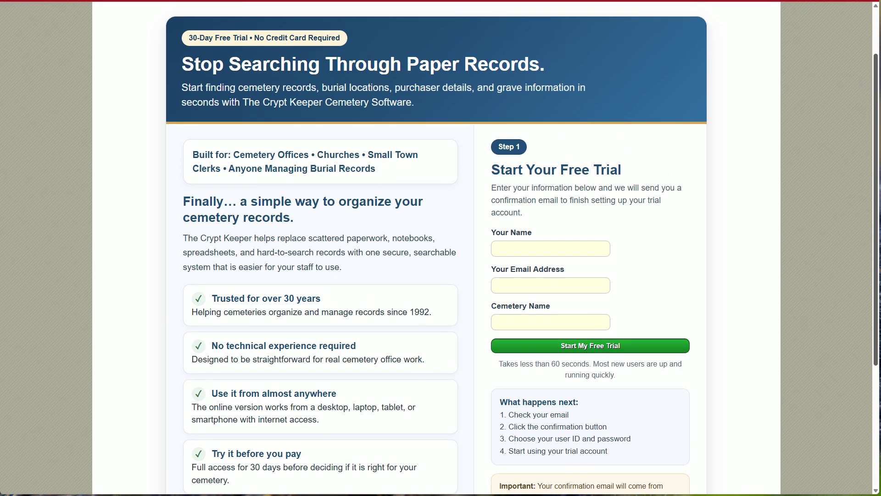
scroll(439, 249, up, 2)
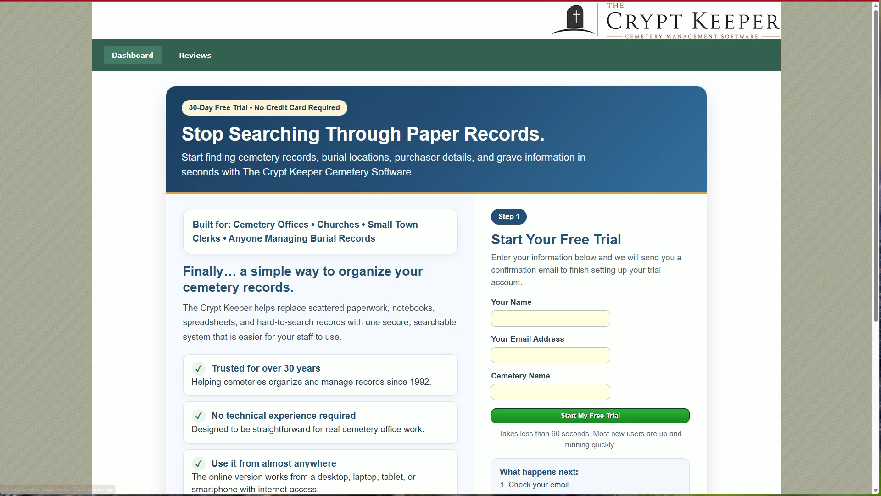
click(132, 55)
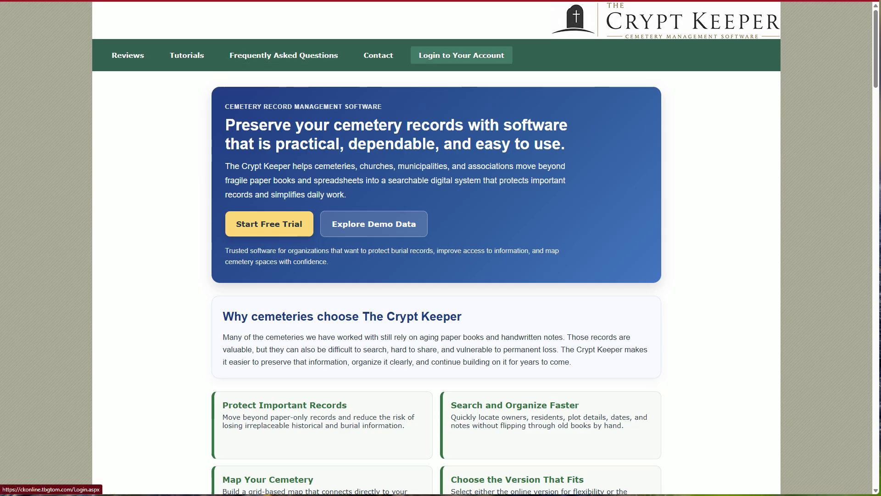
click(462, 55)
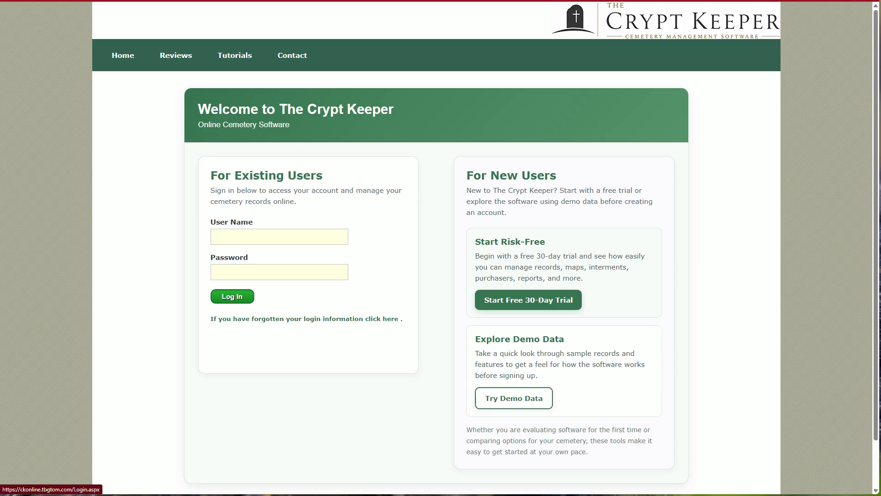
click(514, 398)
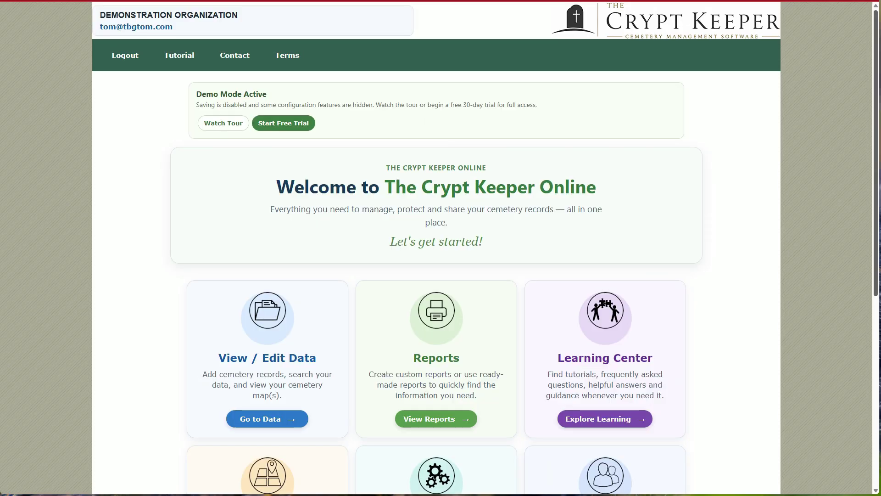
Review the demo account's dashboard sections and overview, and open the Settings section
scroll(436, 249, down, 3)
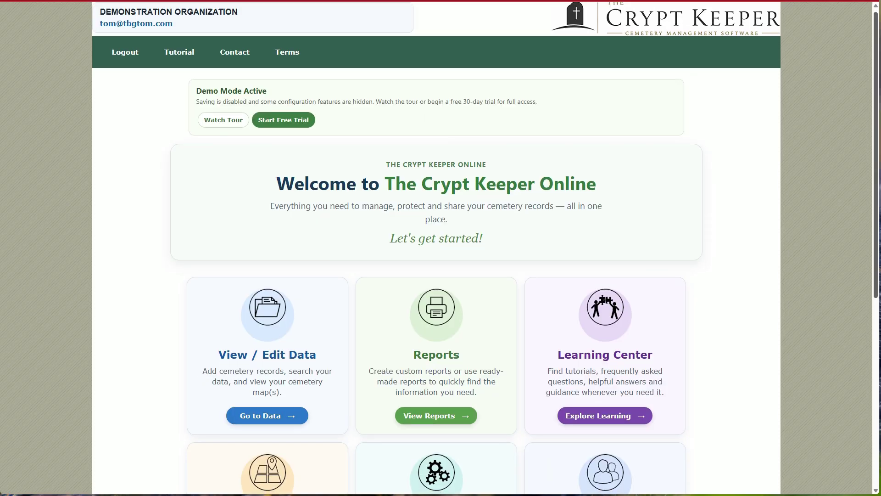
scroll(436, 247, down, 4)
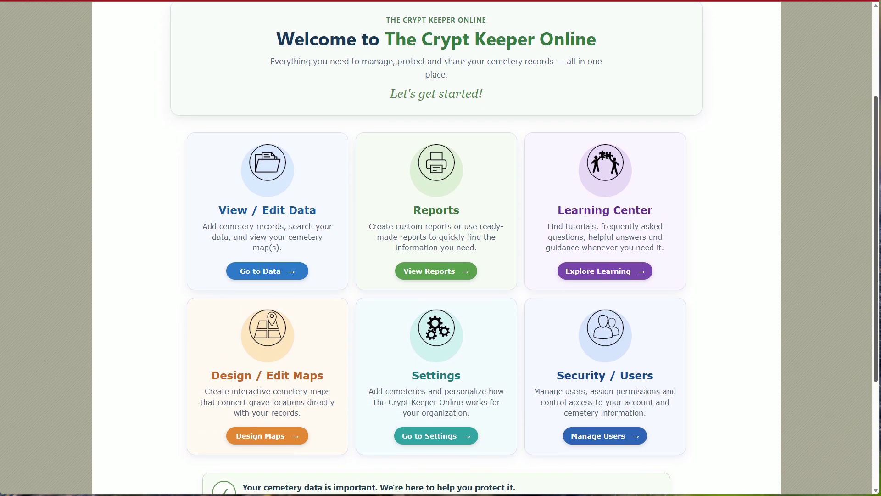
scroll(435, 248, down, 2)
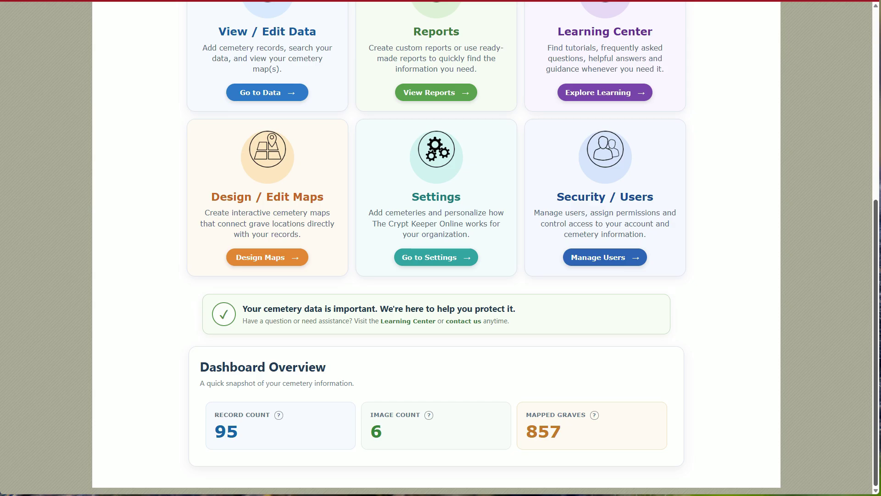
scroll(436, 248, up, 4)
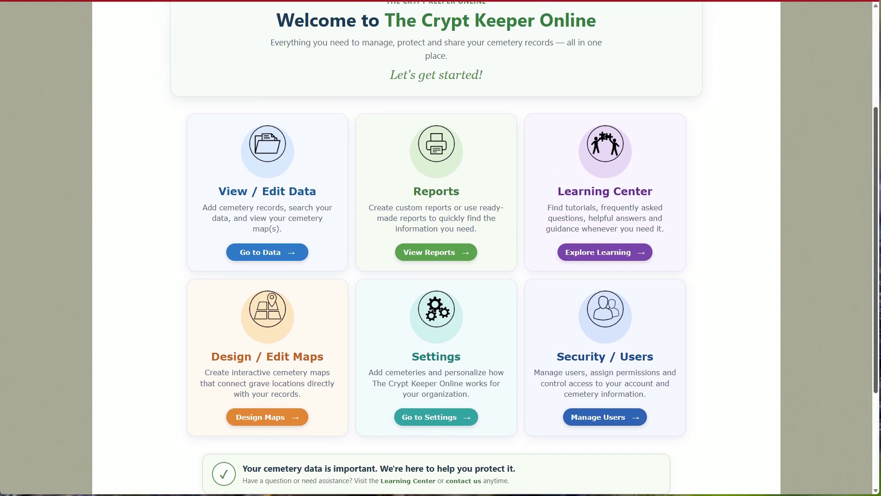
scroll(436, 247, up, 4)
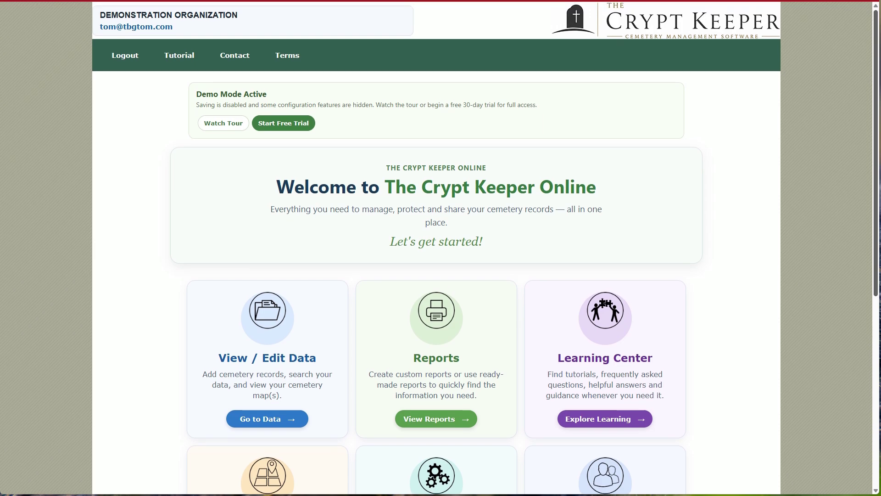
scroll(436, 249, down, 5)
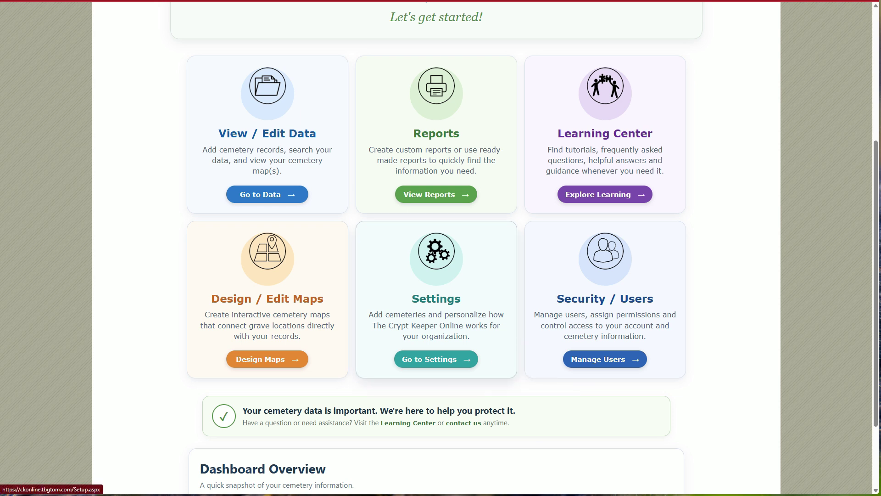
click(435, 358)
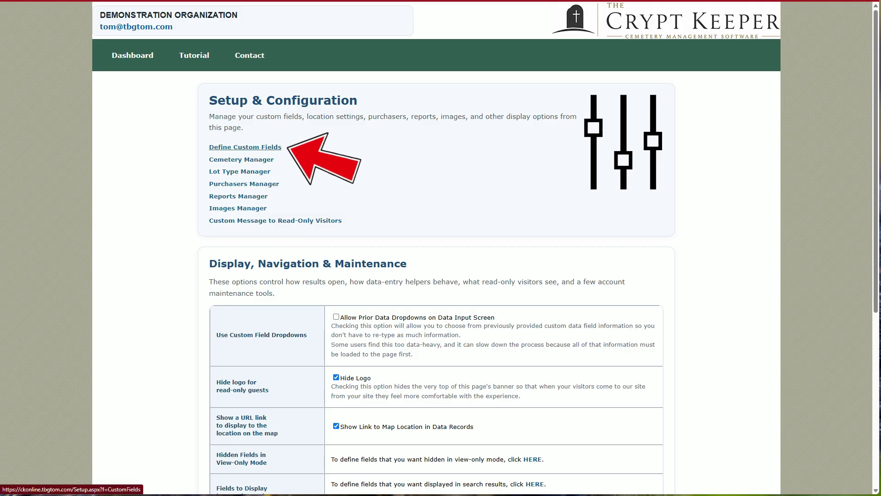
Examine the custom field labels and the additional custom fields in the custom field definitions
click(245, 147)
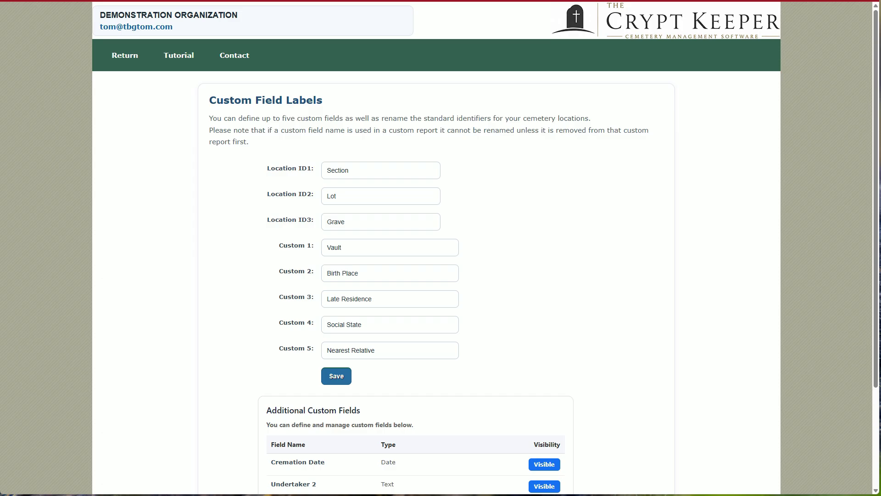
scroll(436, 247, down, 5)
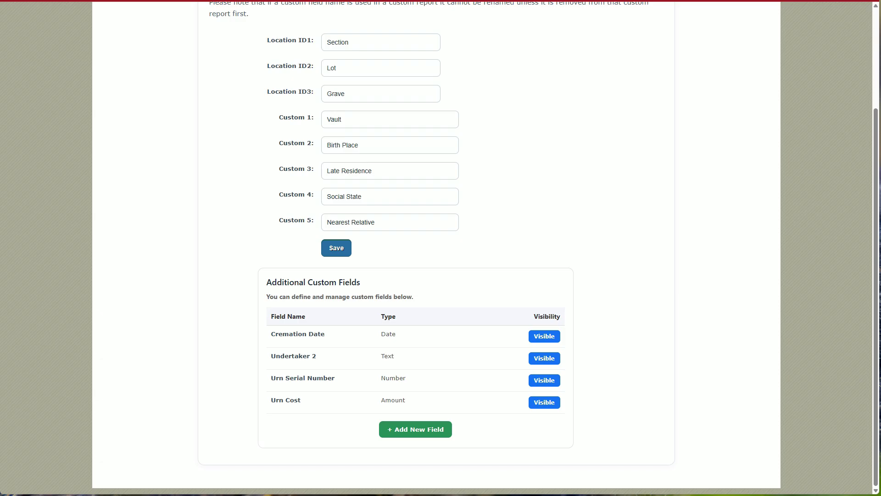
scroll(436, 248, up, 3)
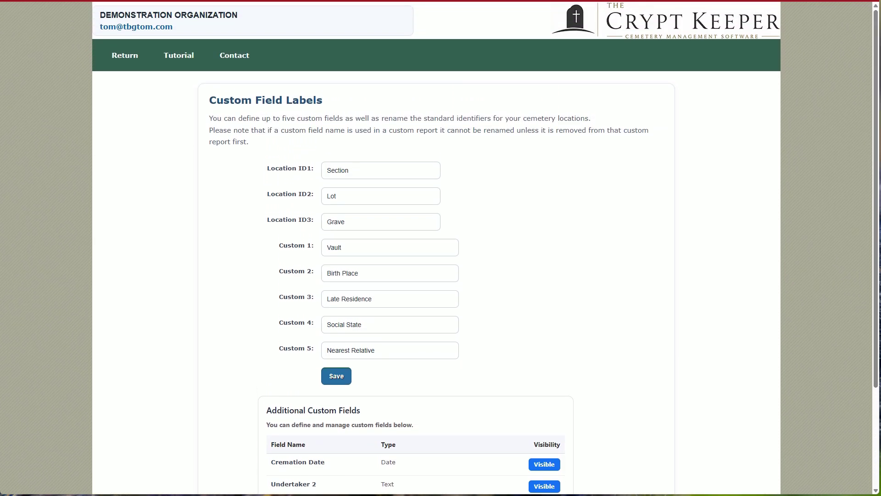
Open the Demonstration Cemetery's details for editing in the Cemetery Manager and save them
click(124, 55)
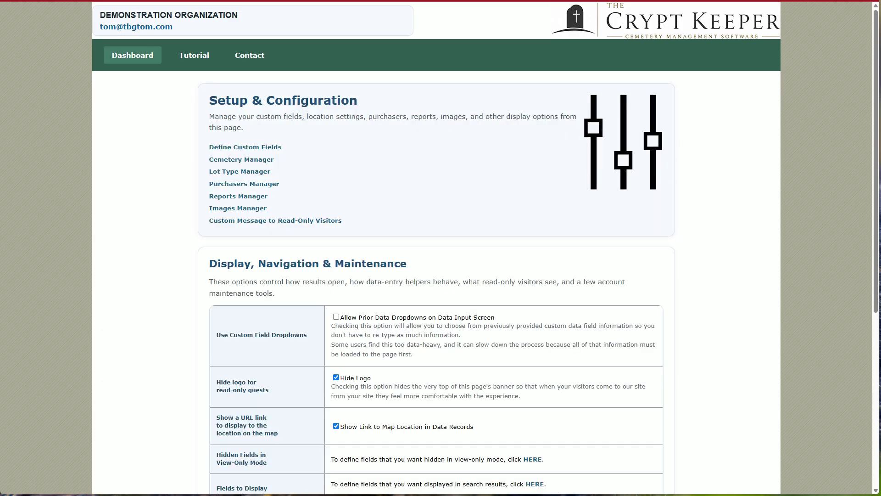
click(241, 160)
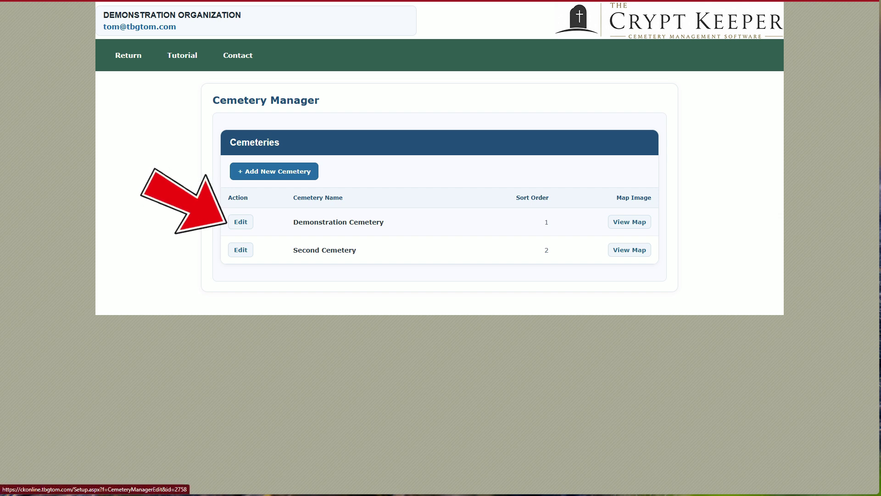
click(241, 221)
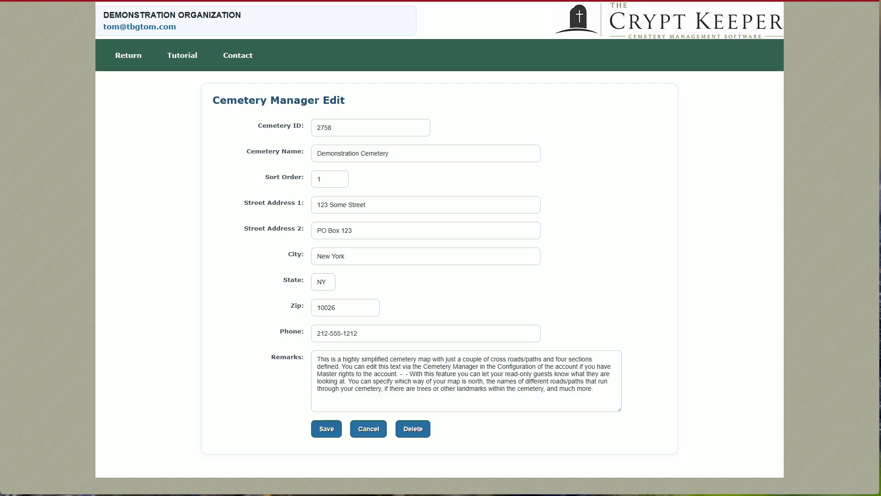
click(327, 428)
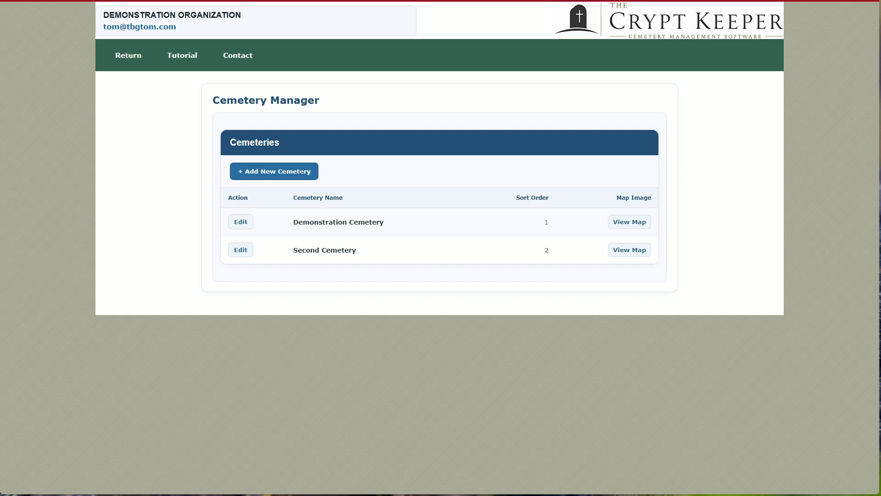
Examine the Second Cemetery's current map image and the options for uploading or replacing it
click(642, 250)
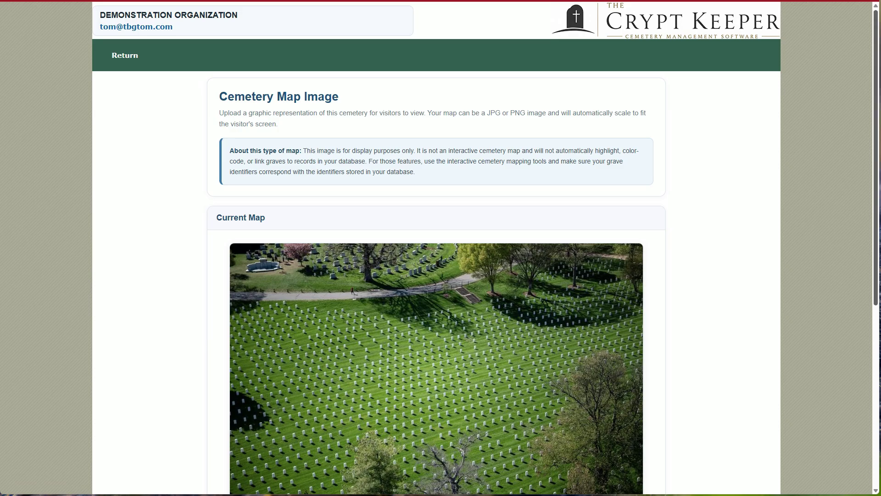
scroll(436, 248, down, 4)
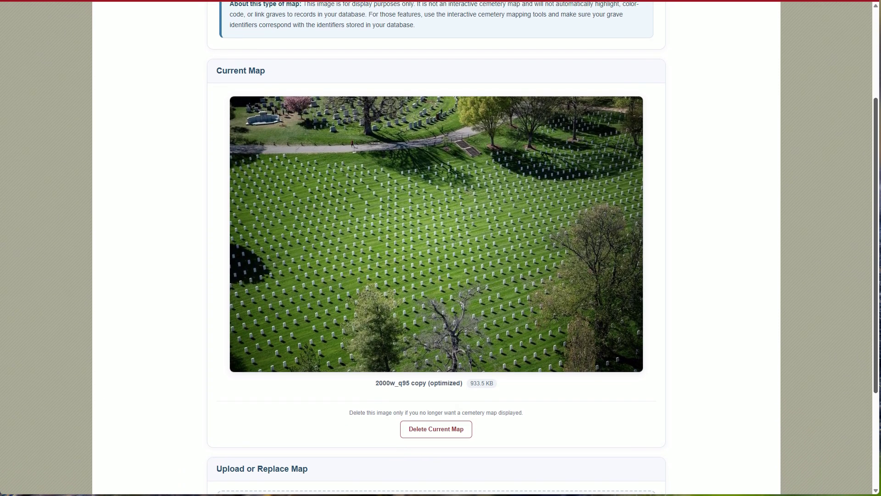
scroll(436, 248, down, 3)
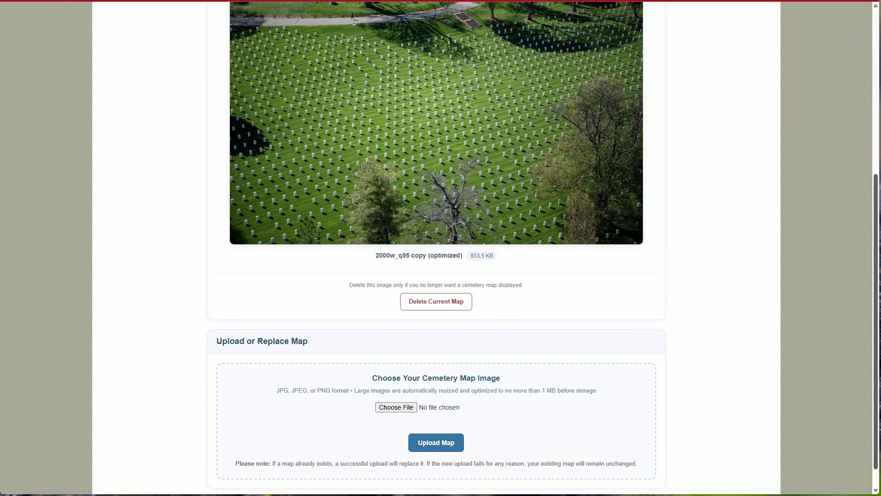
scroll(436, 248, up, 7)
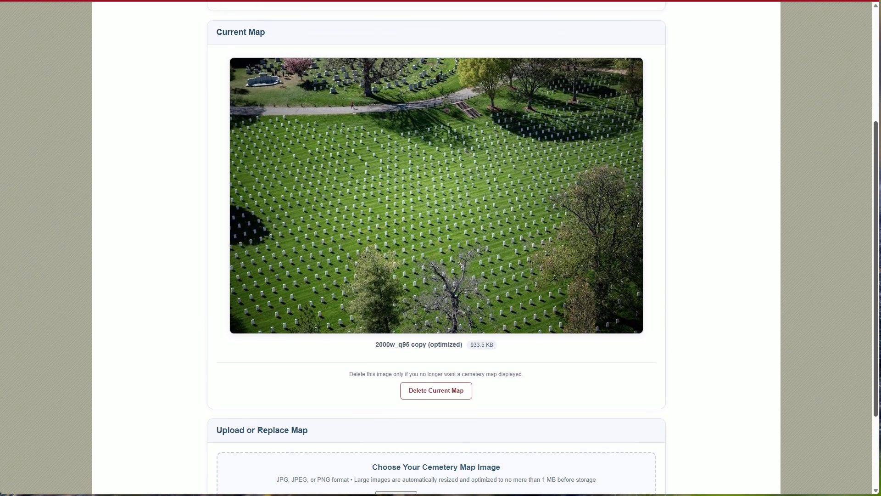
scroll(435, 248, up, 1)
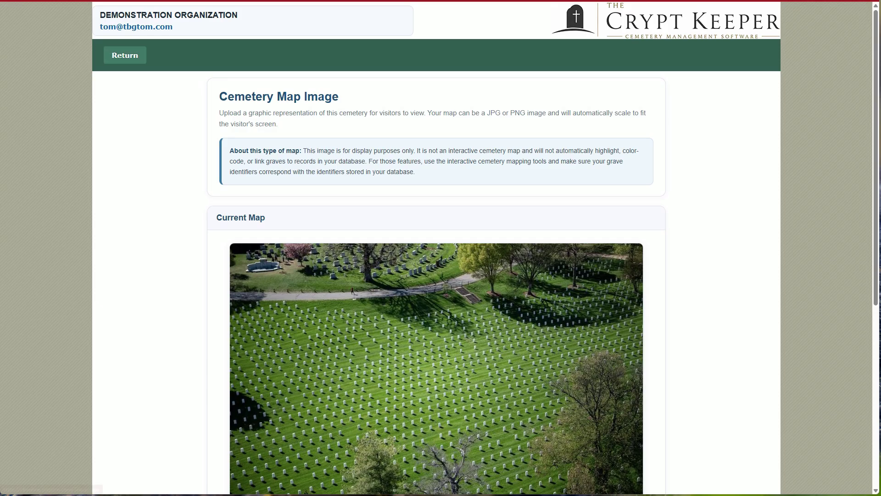
Go back to the setup page, view the lot types in the Lot Type Manager, and leave it
click(124, 55)
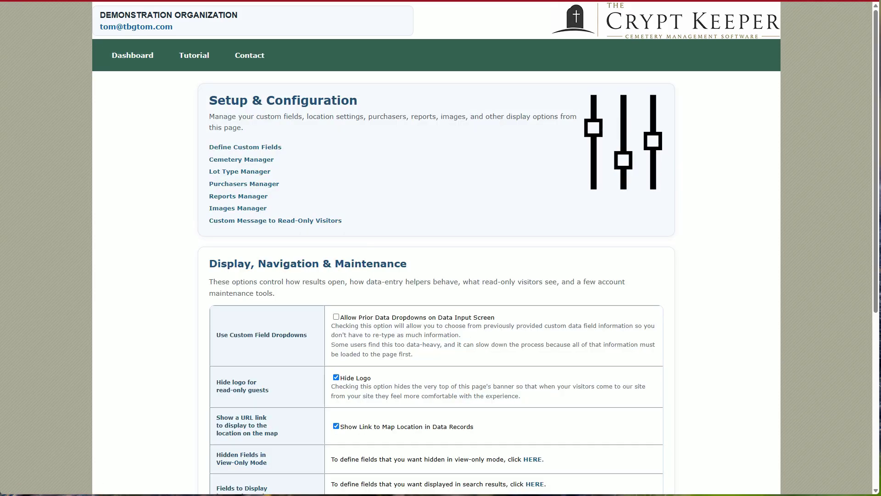
click(240, 171)
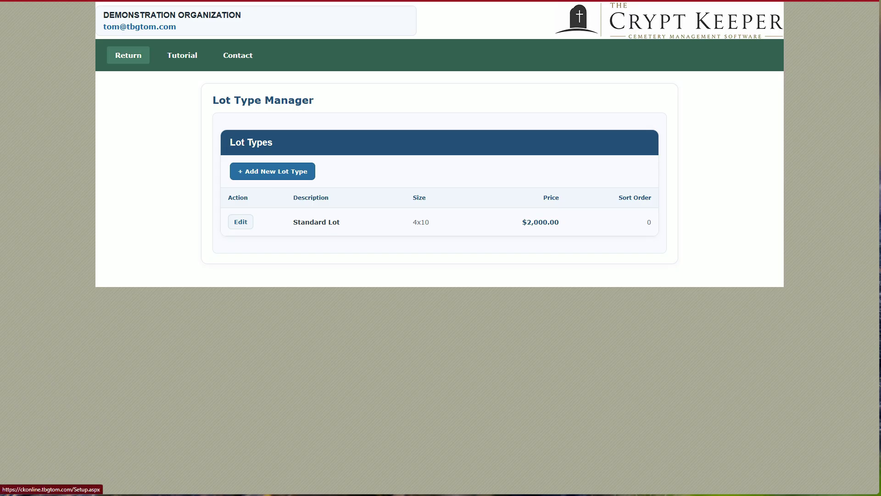
click(128, 56)
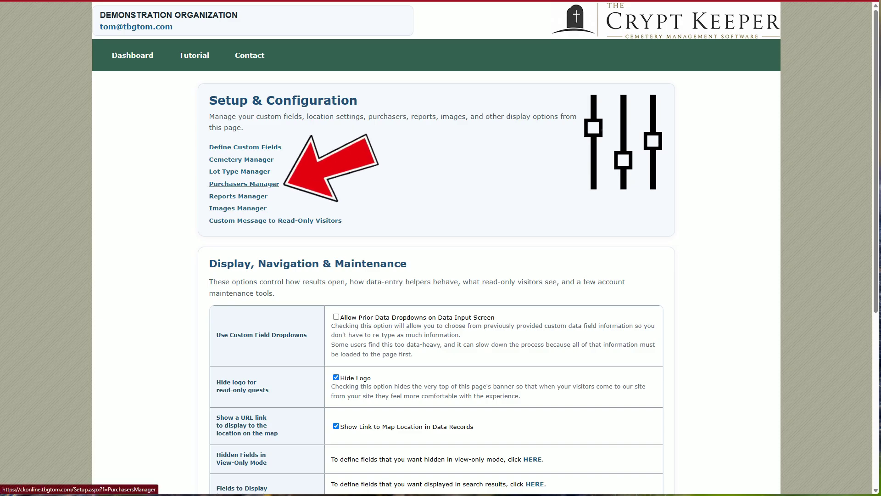
In the Purchasers Manager, open the second listed purchaser and edit their linked cemetery record for Section K, Lot 4, Grave 3
click(244, 184)
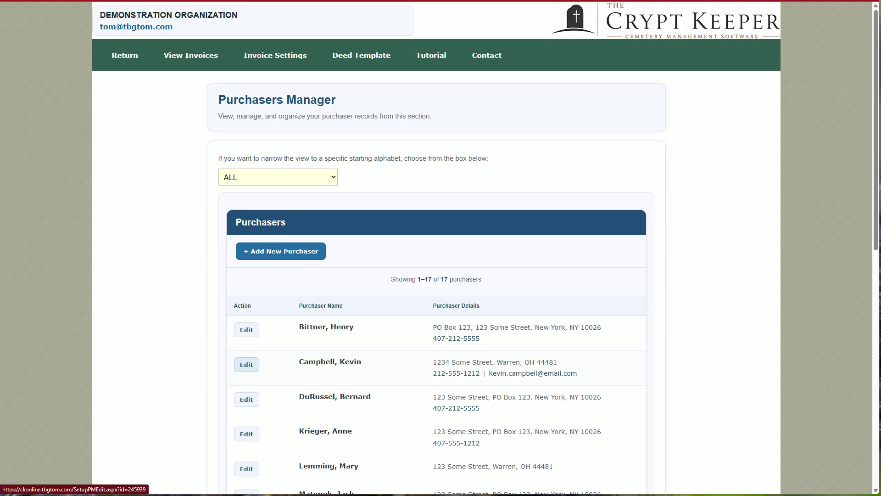
click(246, 364)
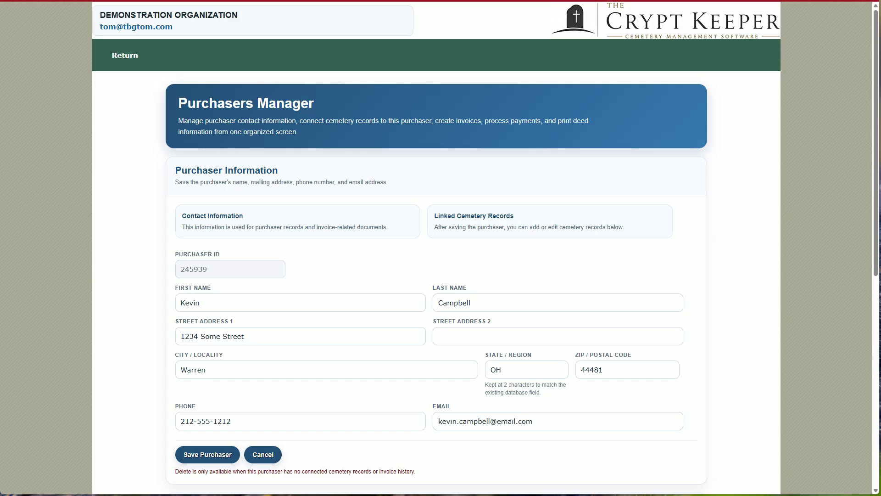
scroll(440, 248, down, 4)
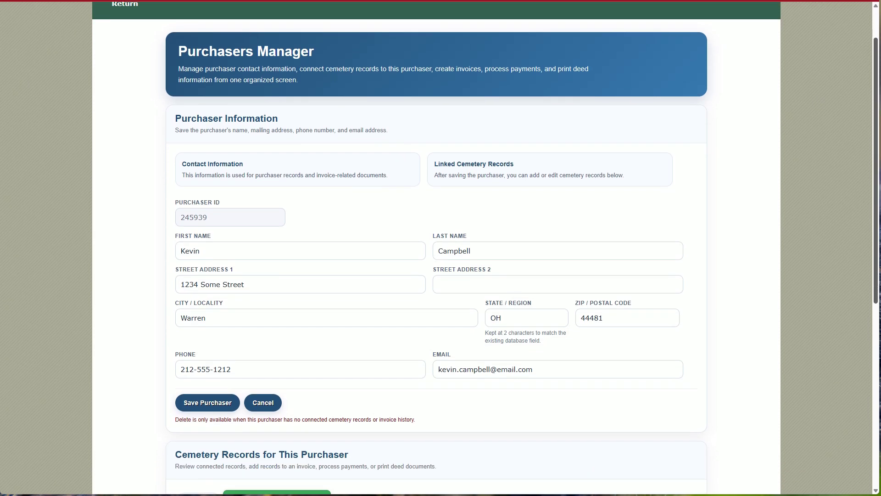
scroll(439, 248, down, 2)
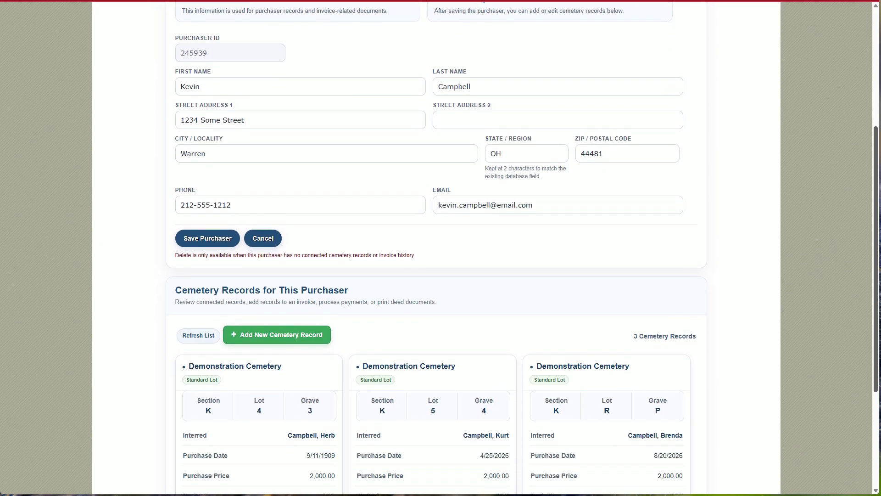
scroll(439, 248, down, 3)
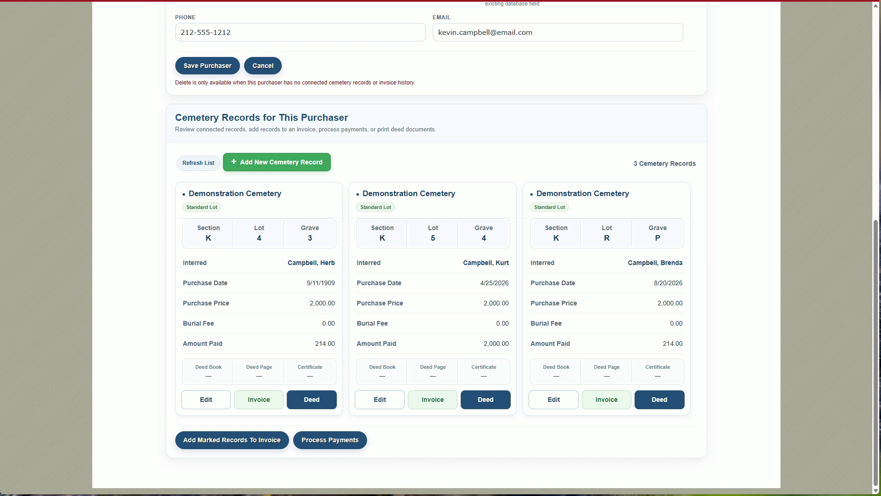
click(205, 399)
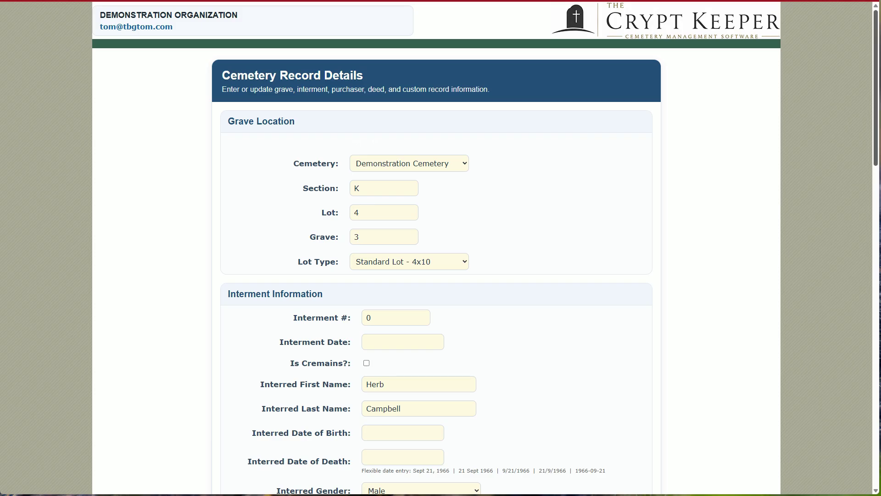
Review the remaining fields of the cemetery record for Section K, Lot 4, Grave 3
scroll(435, 276, down, 10)
scroll(436, 276, down, 10)
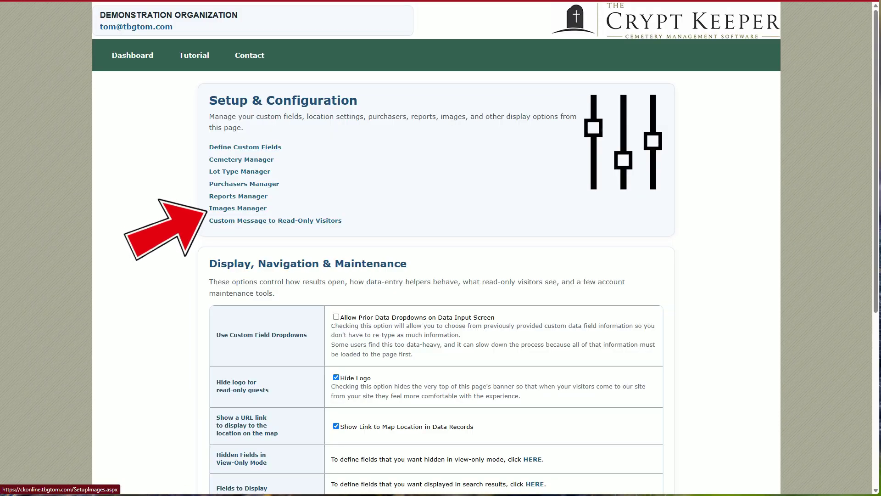
From the Images Manager, open the record for Demonstration Cemetery B, 2, 4 and view its details and attached photo
click(238, 208)
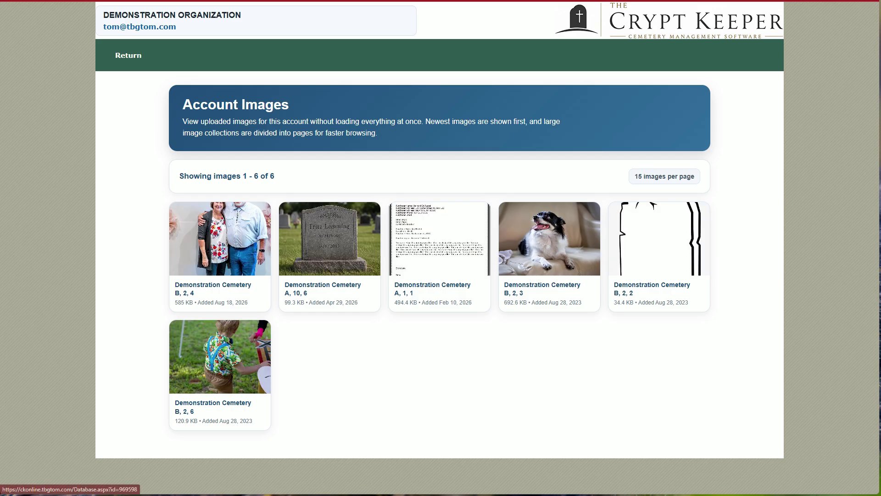
click(227, 246)
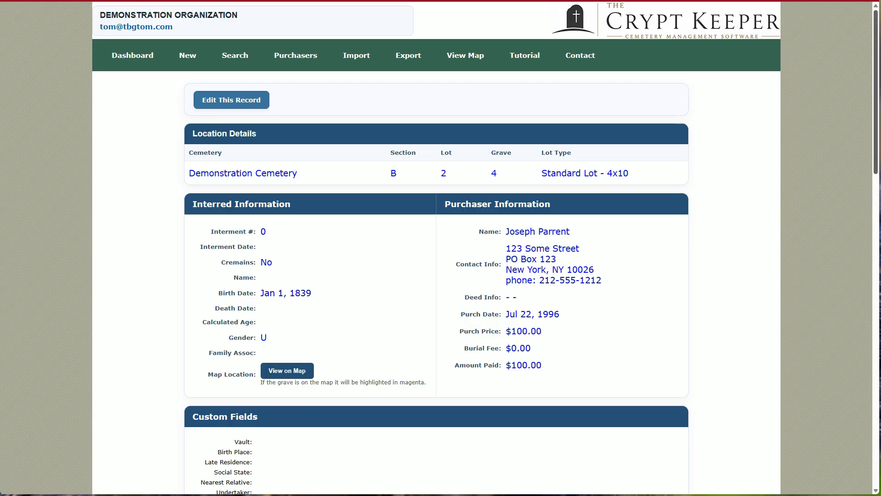
scroll(436, 248, down, 13)
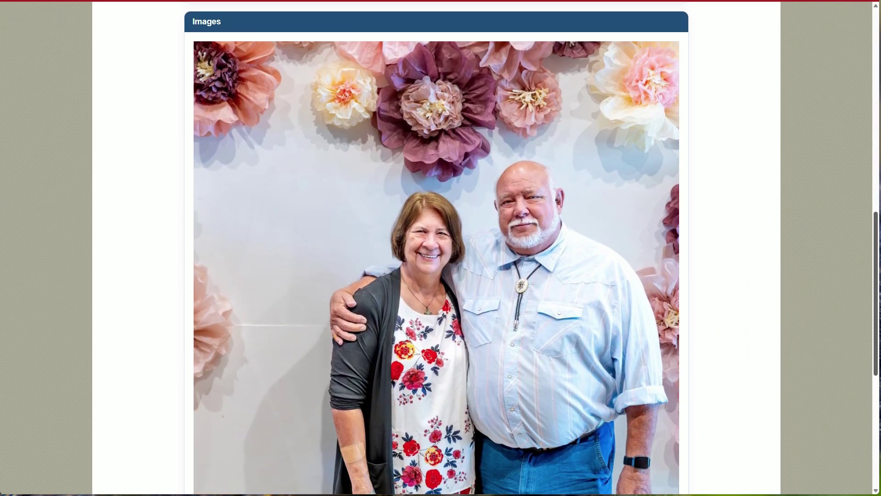
scroll(435, 248, down, 7)
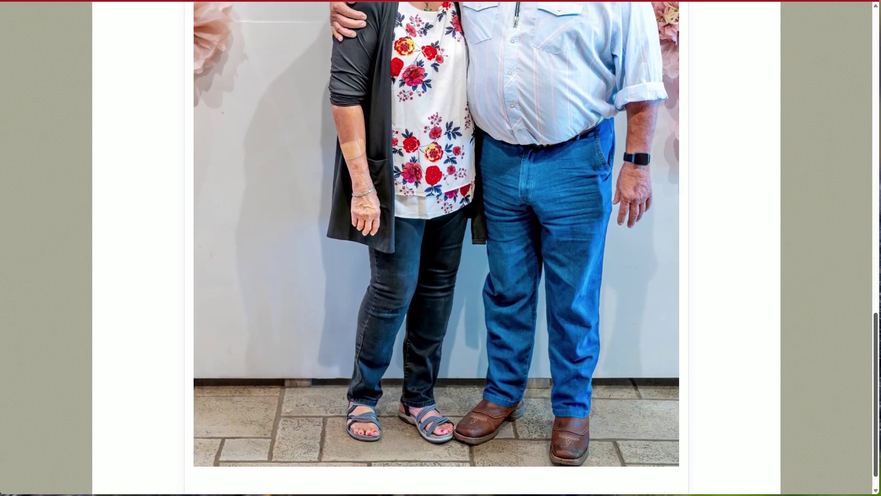
scroll(436, 248, up, 10)
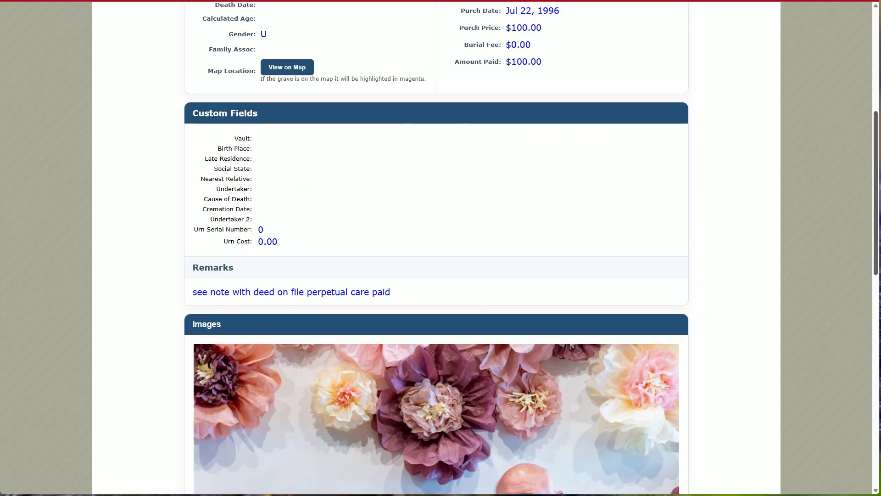
scroll(435, 248, up, 7)
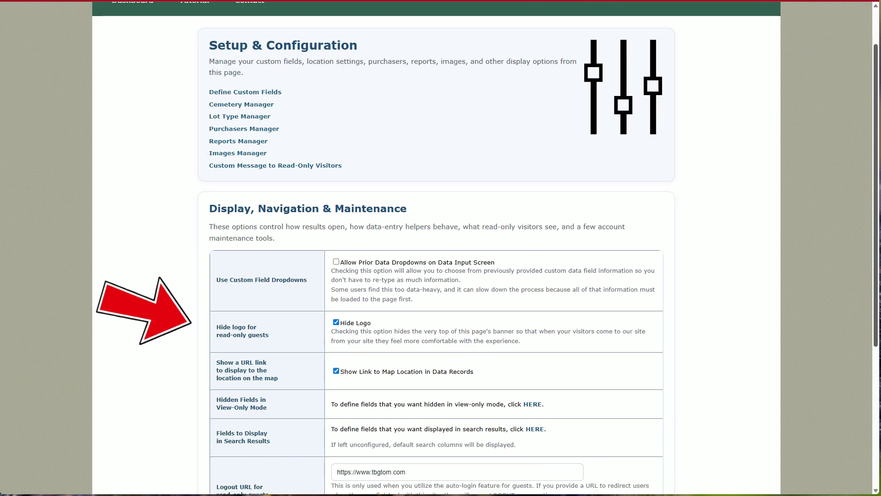
Examine the Display, Navigation & Maintenance options on the setup page, down to Map Cache Maintenance
scroll(436, 248, down, 4)
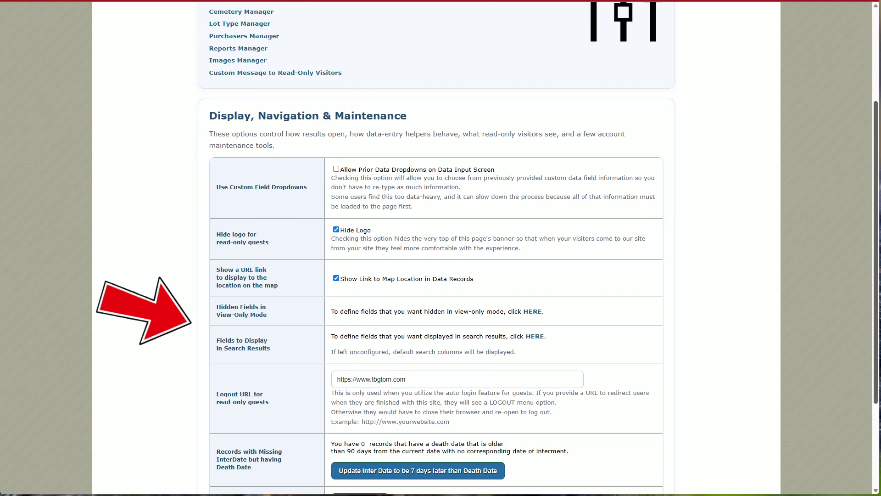
scroll(436, 248, down, 3)
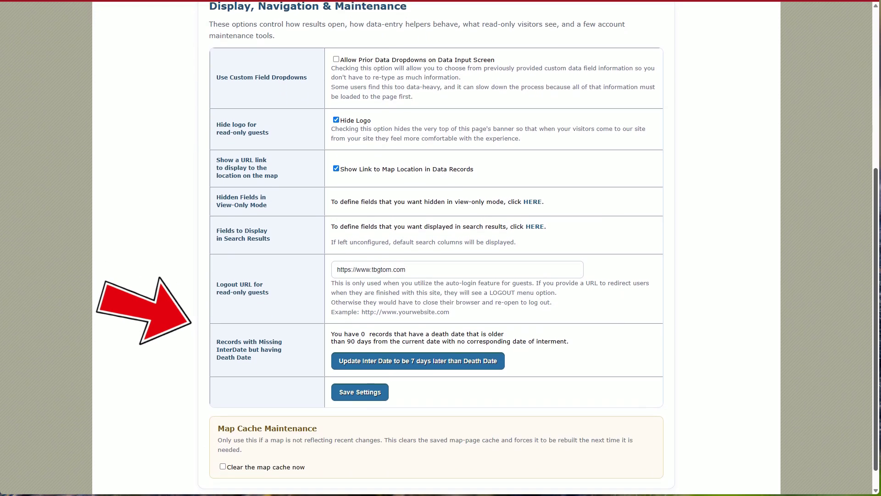
scroll(435, 248, down, 1)
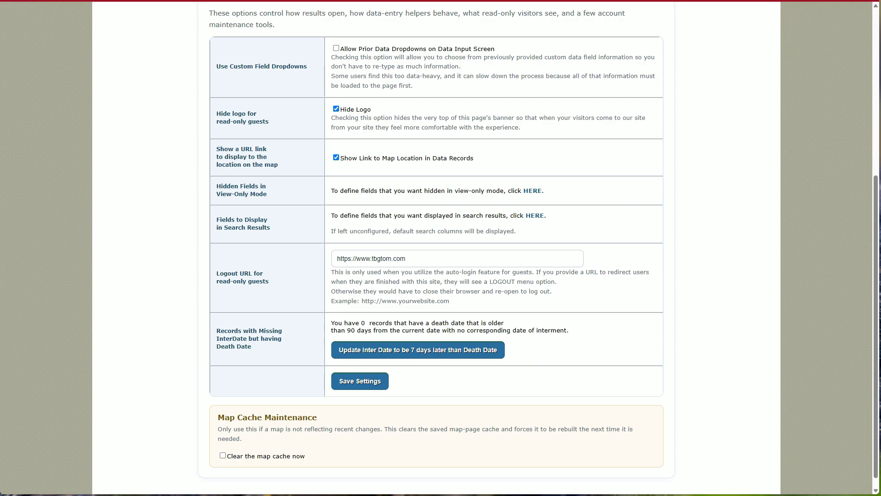
scroll(436, 248, up, 4)
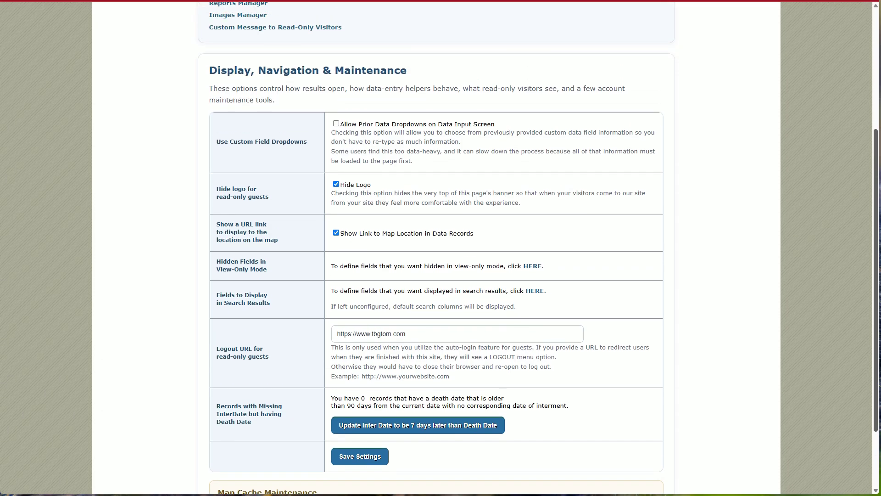
scroll(436, 248, up, 2)
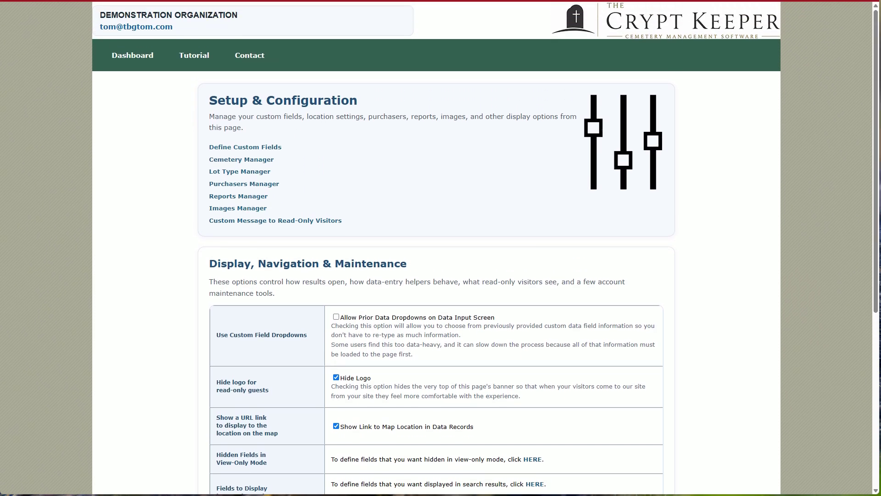
Go back to the dashboard, open the Security / Users area, and review the user accounts and recent user activity
click(132, 55)
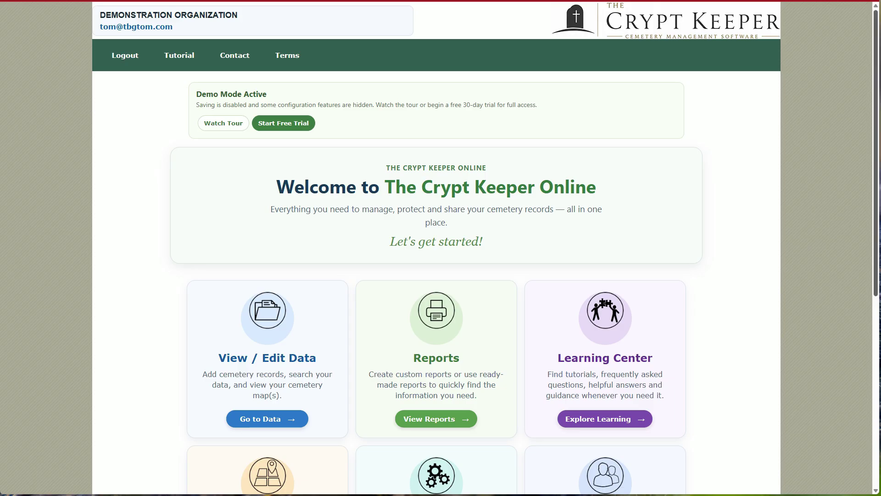
scroll(436, 248, down, 5)
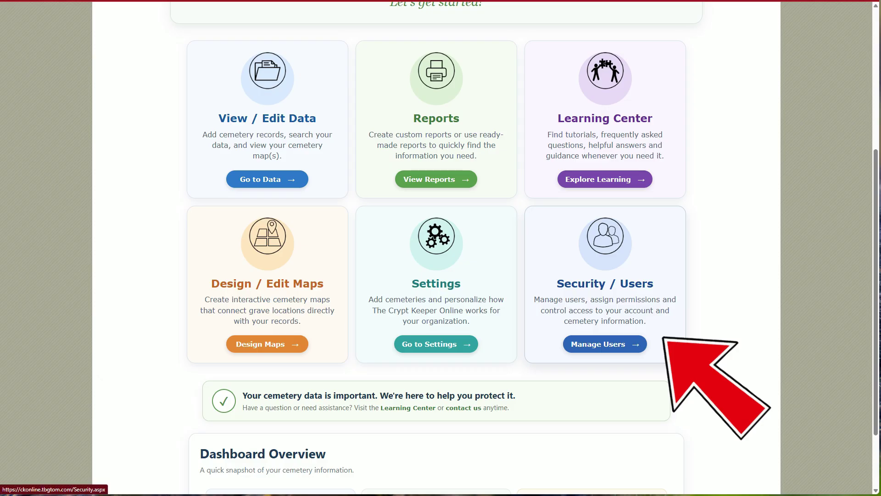
click(604, 344)
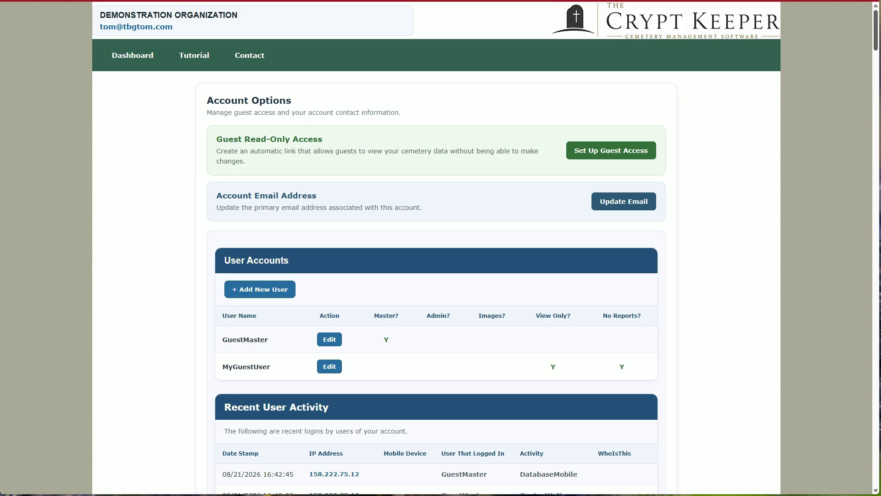
scroll(436, 247, down, 6)
scroll(436, 248, down, 2)
scroll(436, 248, up, 5)
scroll(437, 249, up, 2)
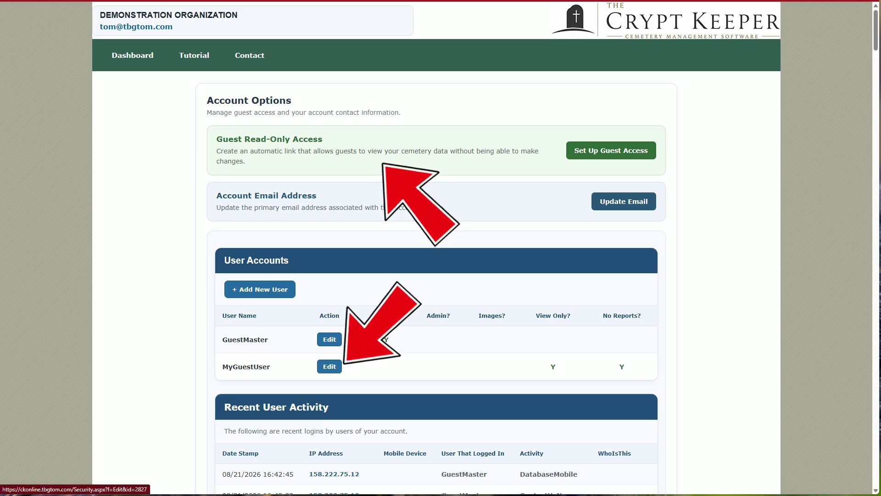
Open the view-only guest account for editing and review its permissions and guest visitor access link
click(329, 366)
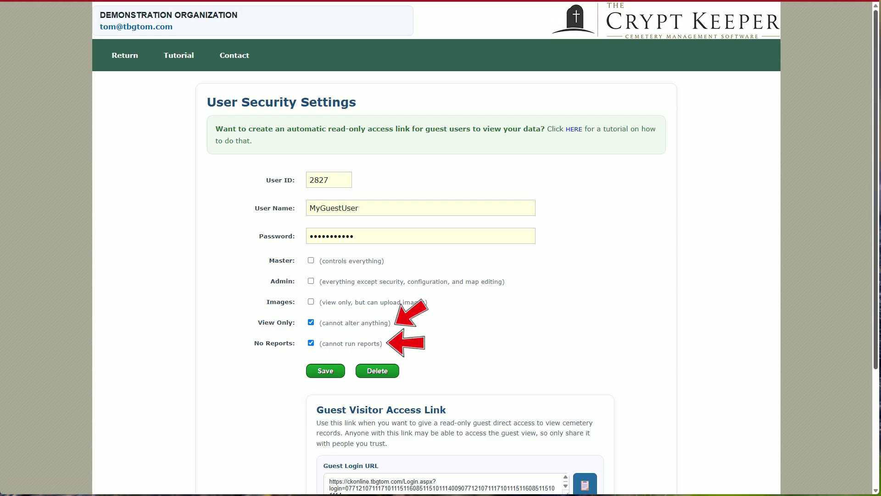
scroll(440, 248, down, 2)
scroll(439, 248, down, 2)
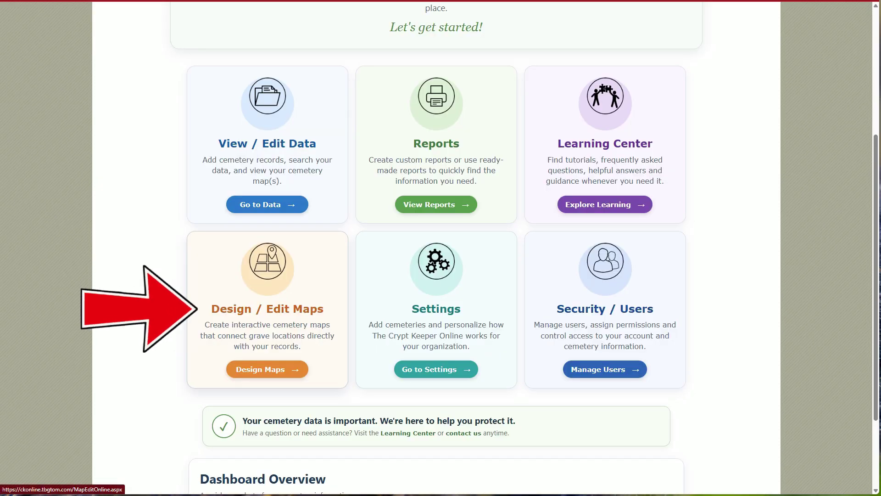
Open the Cemetery Map Editor from the dashboard and look over the Section A graves of the Demonstration Cemetery
click(267, 369)
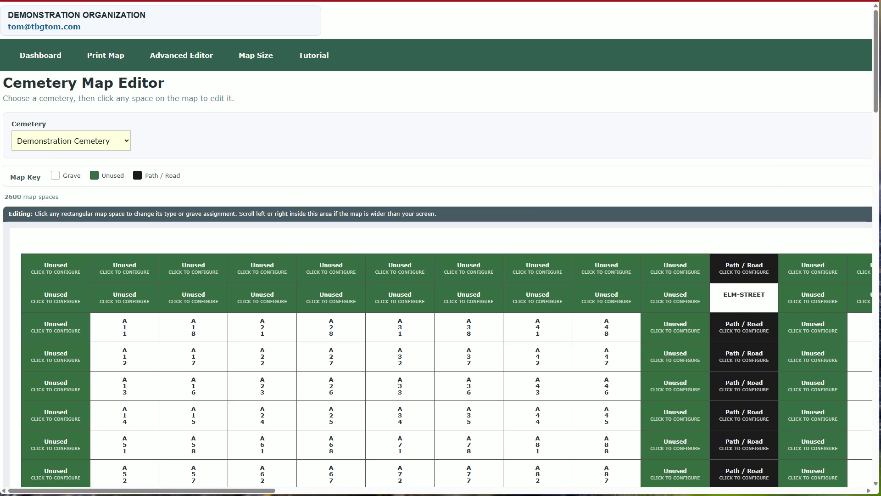
scroll(441, 247, down, 4)
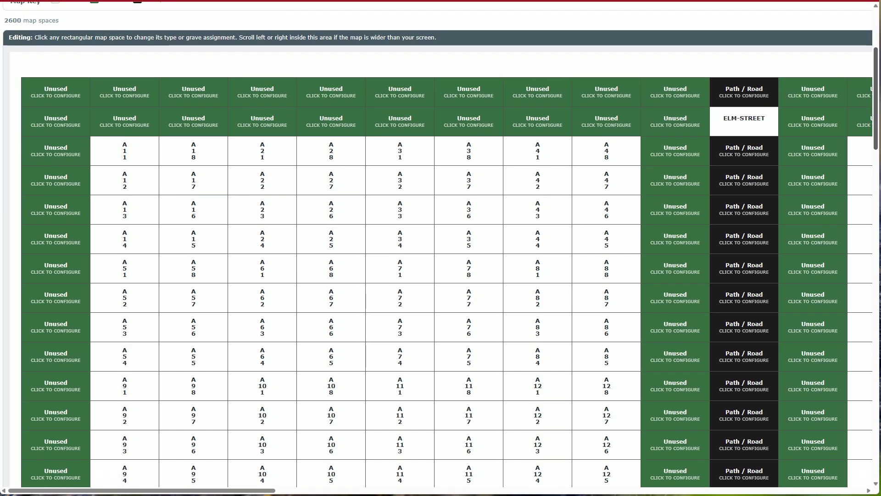
scroll(441, 248, down, 2)
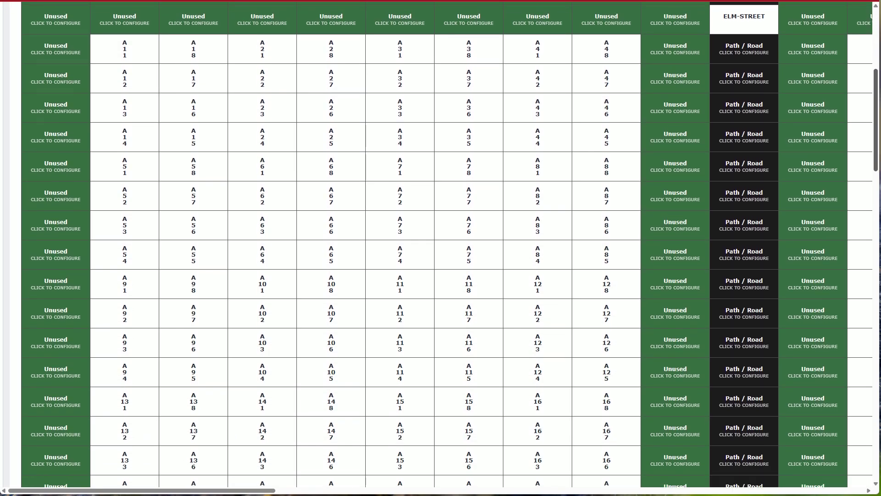
scroll(440, 248, up, 1)
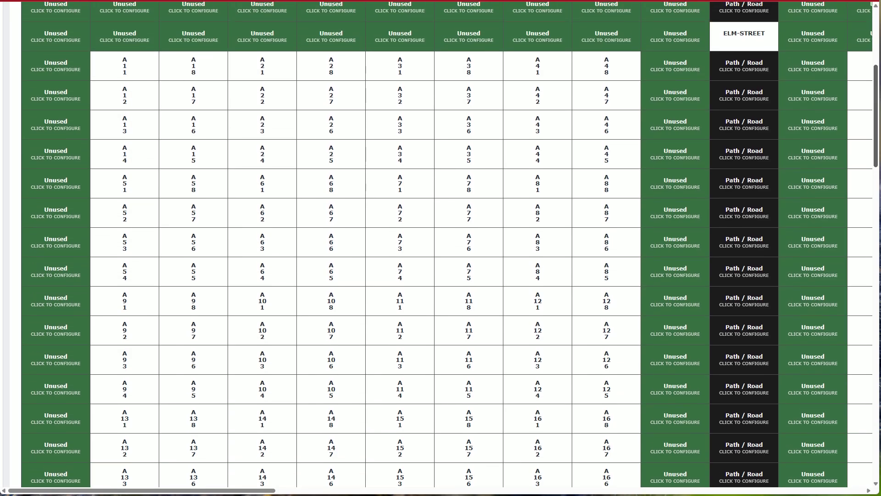
scroll(441, 248, up, 5)
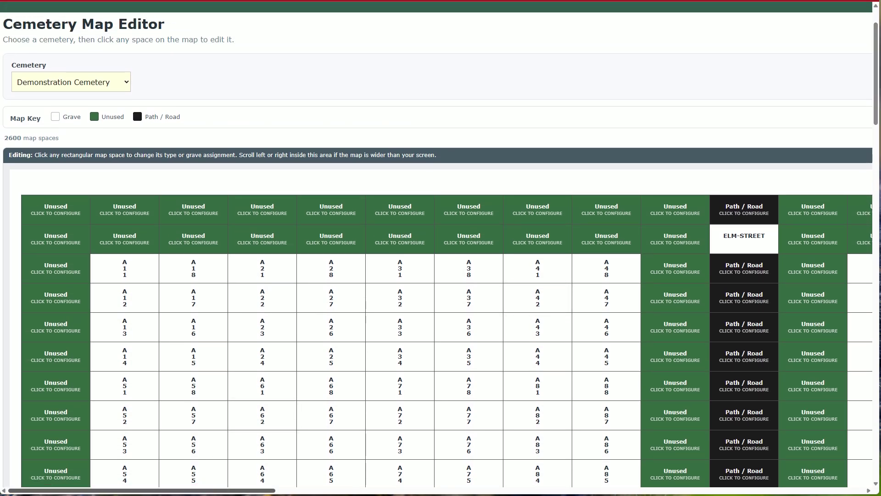
Examine the rest of the Demonstration Cemetery's editable map grid, including its roads, unused spaces and other grave sections
scroll(440, 321, right, 10)
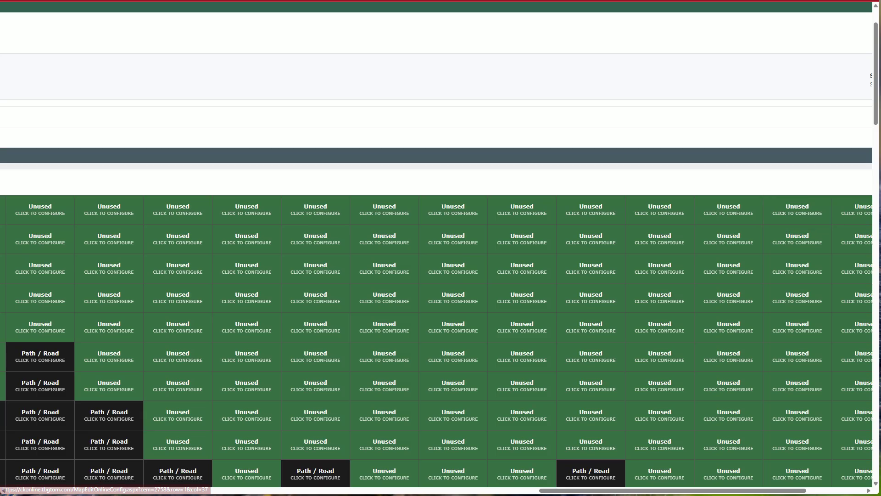
scroll(875, 74, down, 1)
scroll(440, 248, down, 12)
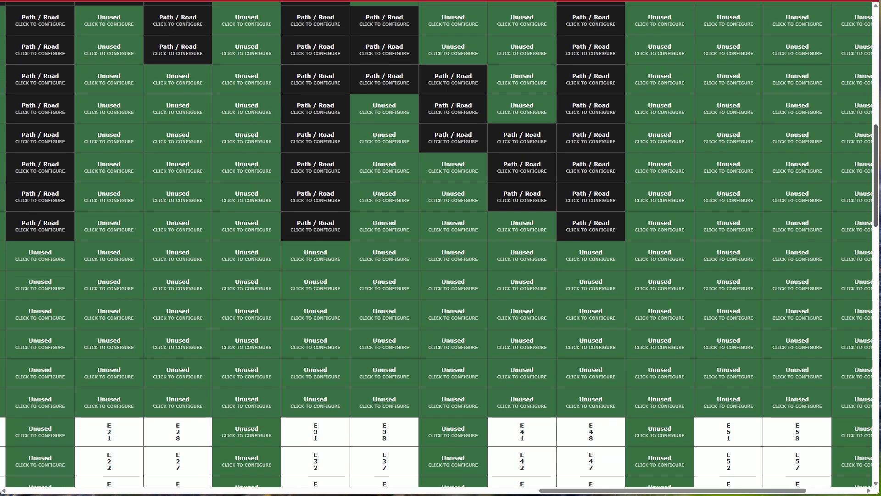
scroll(440, 248, down, 8)
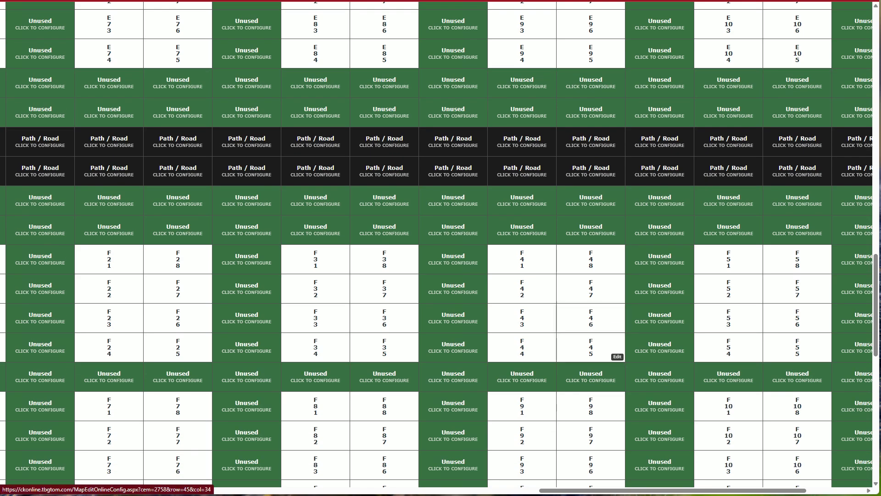
scroll(441, 247, left, 15)
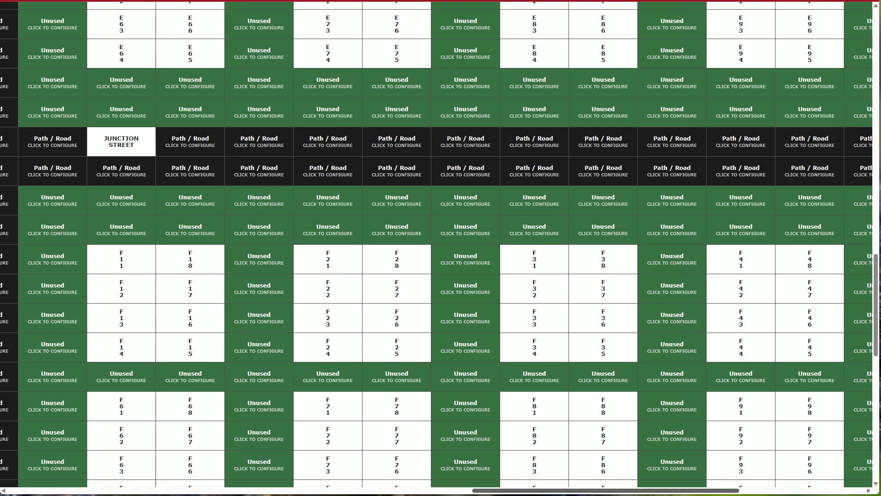
scroll(440, 248, left, 10)
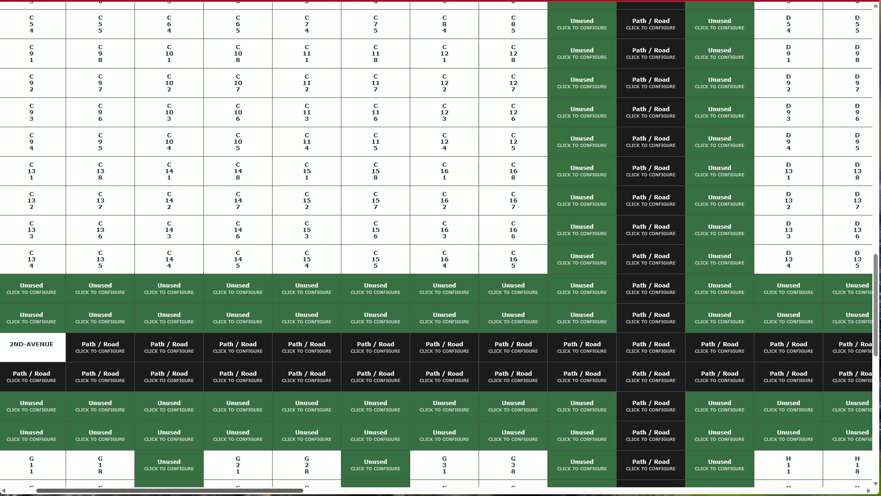
scroll(441, 247, up, 20)
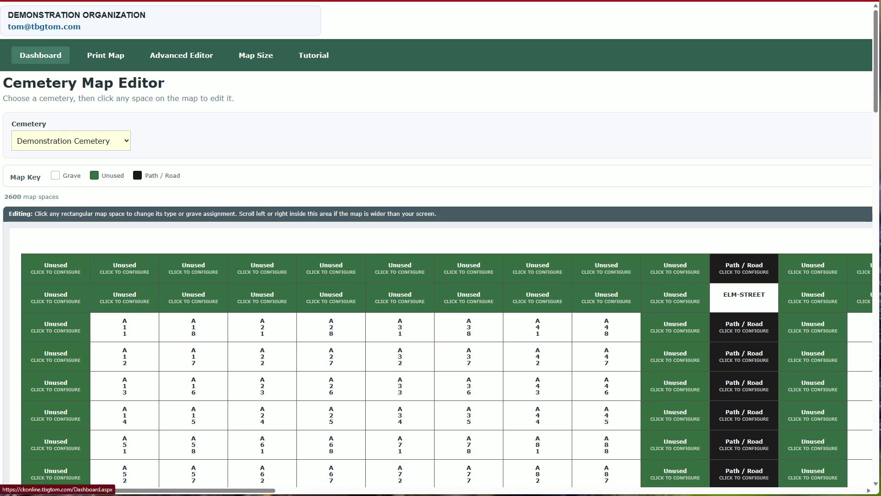
Return to the dashboard, go to the cemetery data, and view the Demonstration Cemetery's color-coded interactive map
click(41, 55)
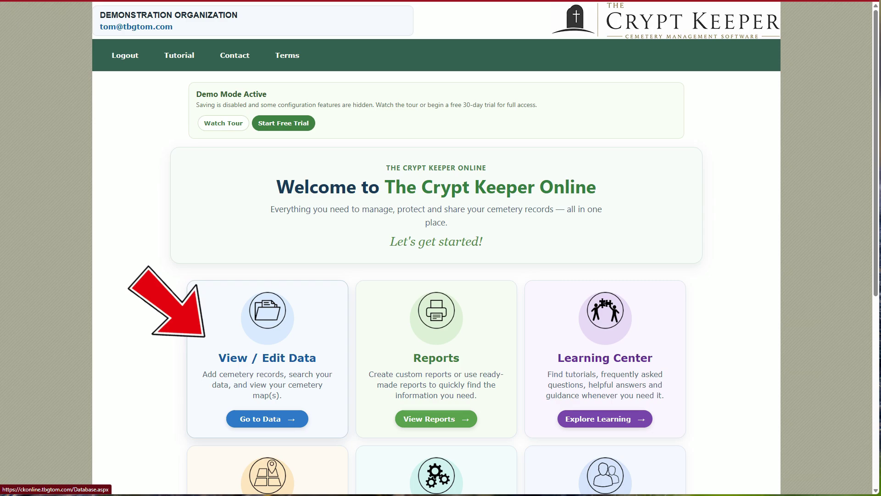
click(267, 419)
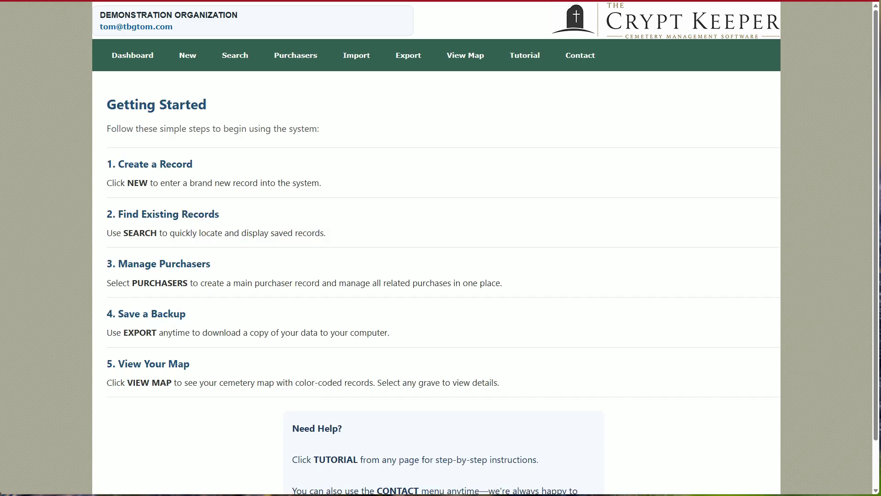
click(469, 67)
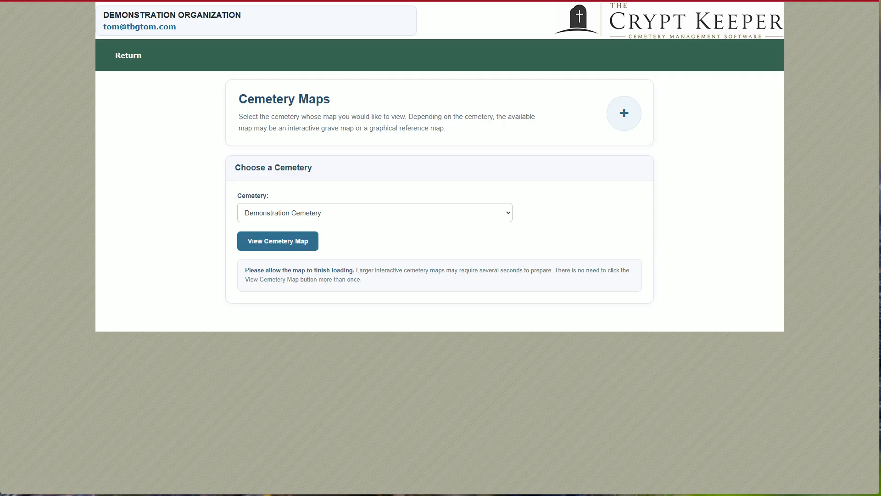
click(277, 241)
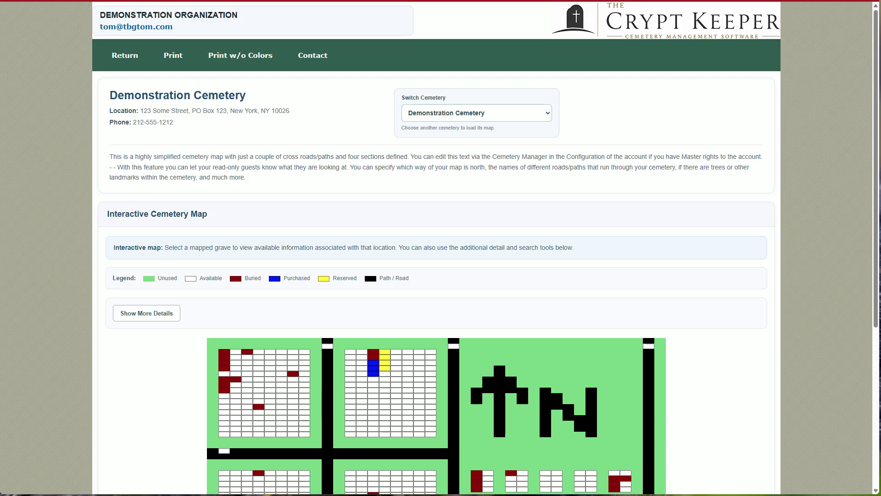
scroll(436, 248, down, 5)
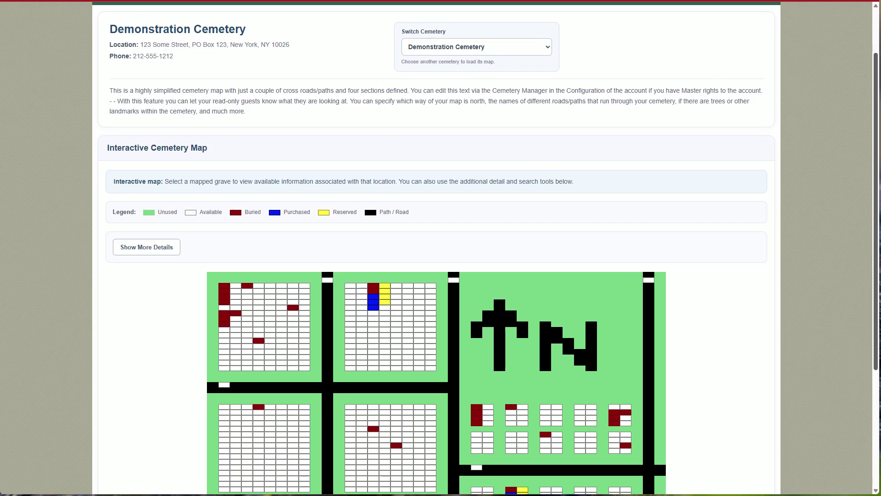
scroll(435, 248, down, 1)
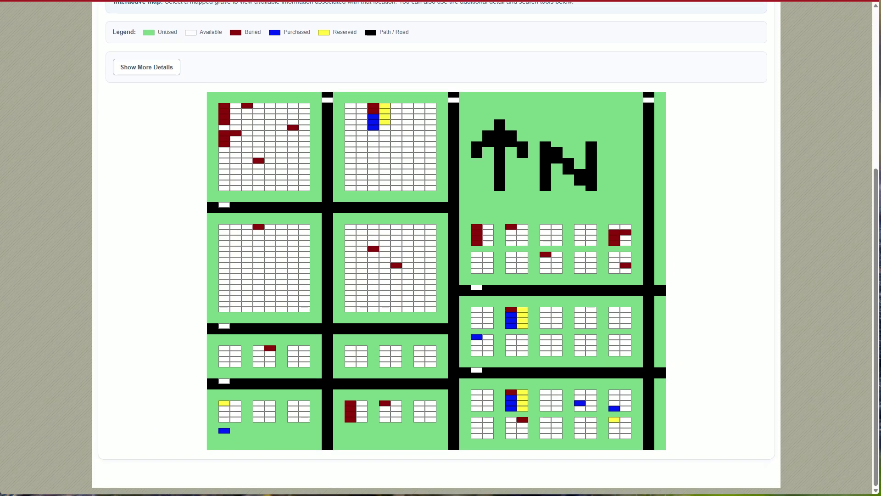
Preview several mapped graves in Section A, then open the details of grave A,10,6 and look over its dates and headstone image
mouse_move(408, 117)
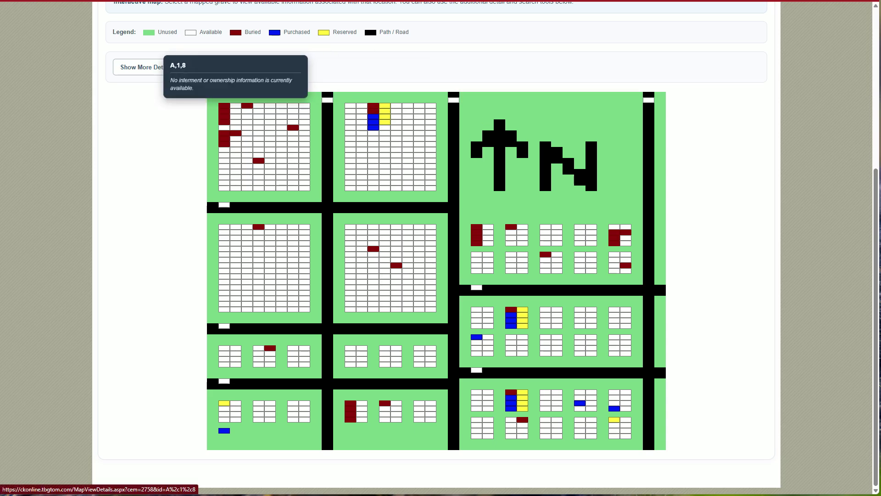
mouse_move(224, 106)
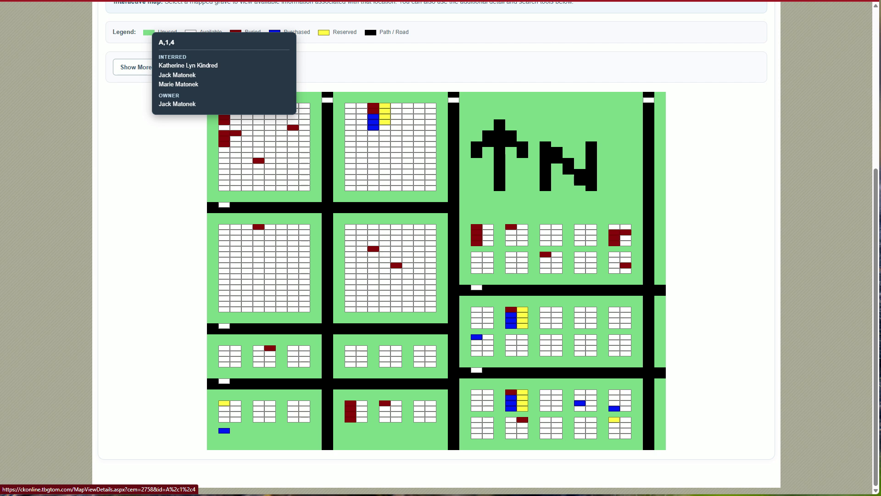
mouse_move(258, 160)
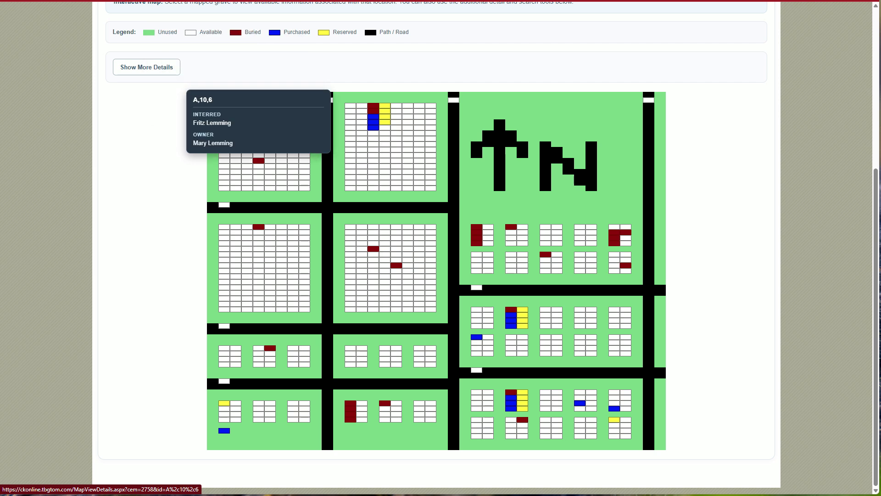
click(258, 161)
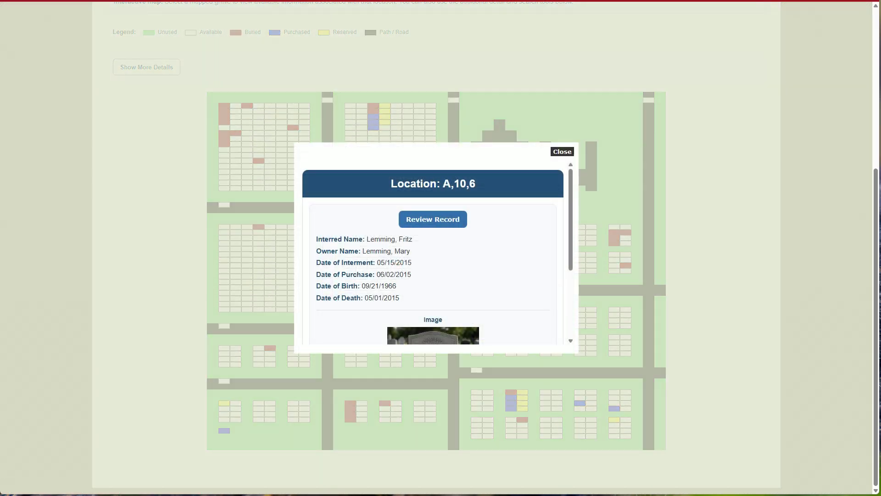
scroll(433, 253, down, 3)
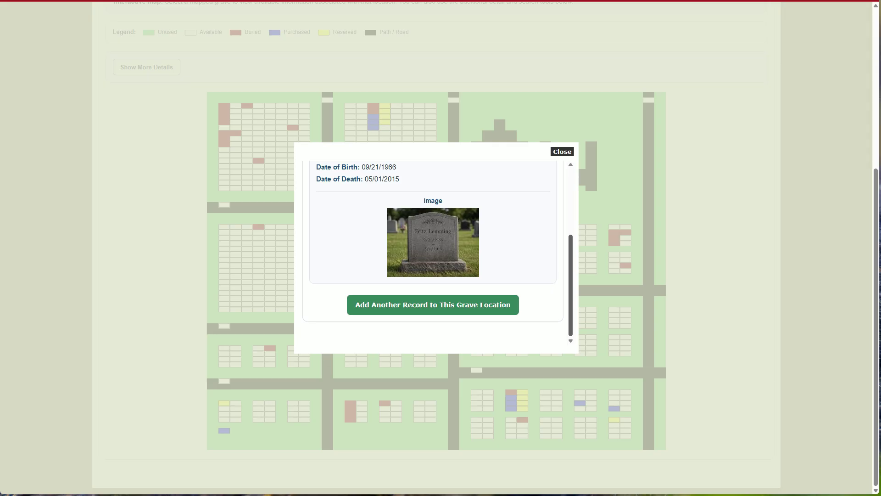
scroll(433, 252, up, 3)
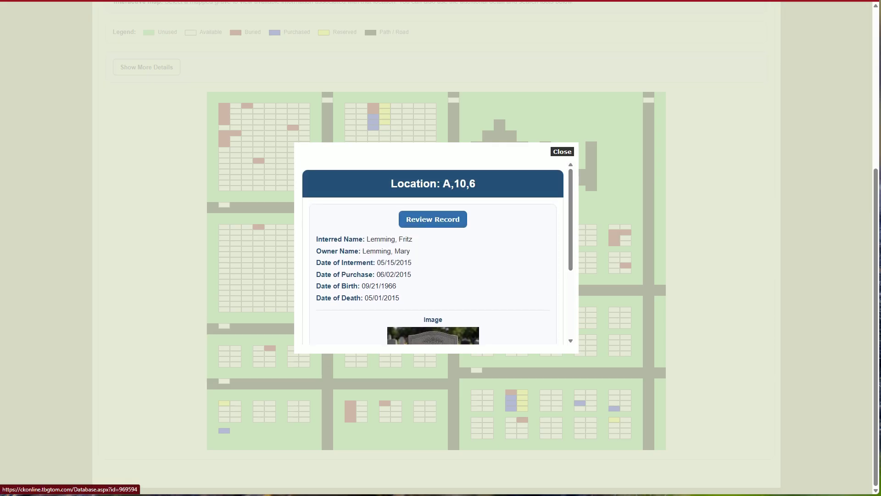
Open the full record for grave A,10,6 and review its interment, purchaser, custom fields, remarks and headstone image
click(433, 218)
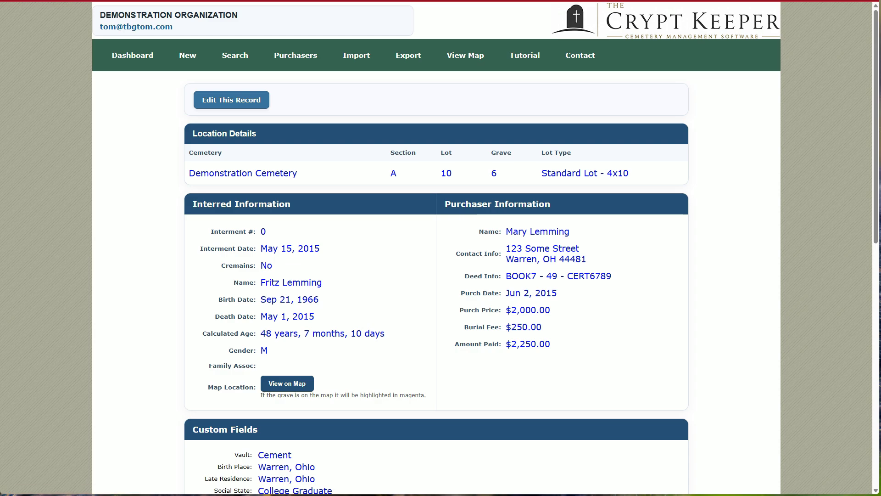
scroll(436, 248, down, 7)
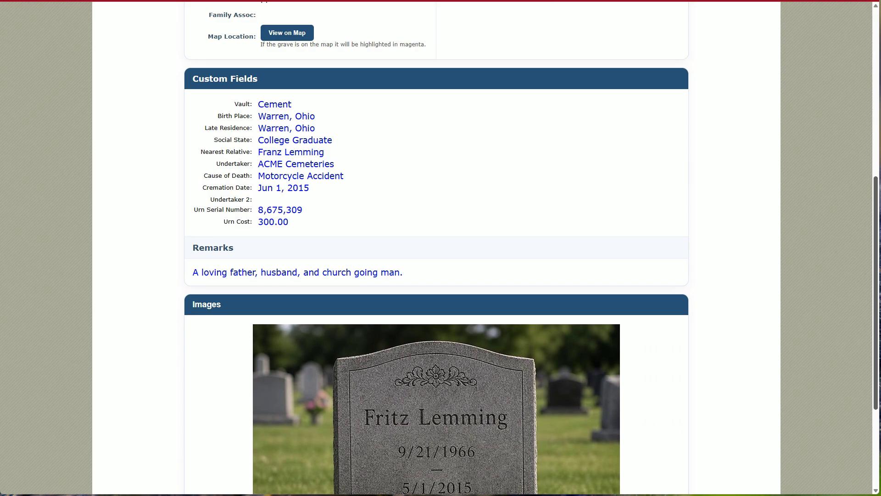
scroll(436, 248, down, 3)
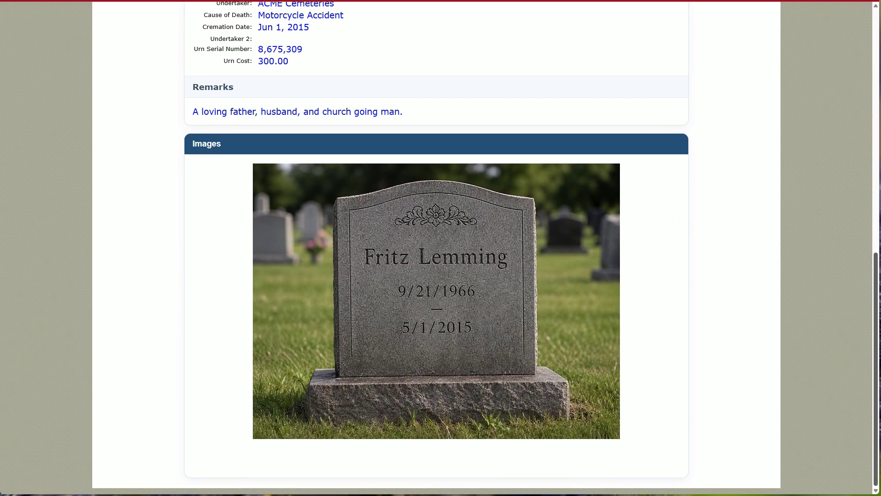
scroll(436, 248, up, 6)
scroll(436, 248, up, 4)
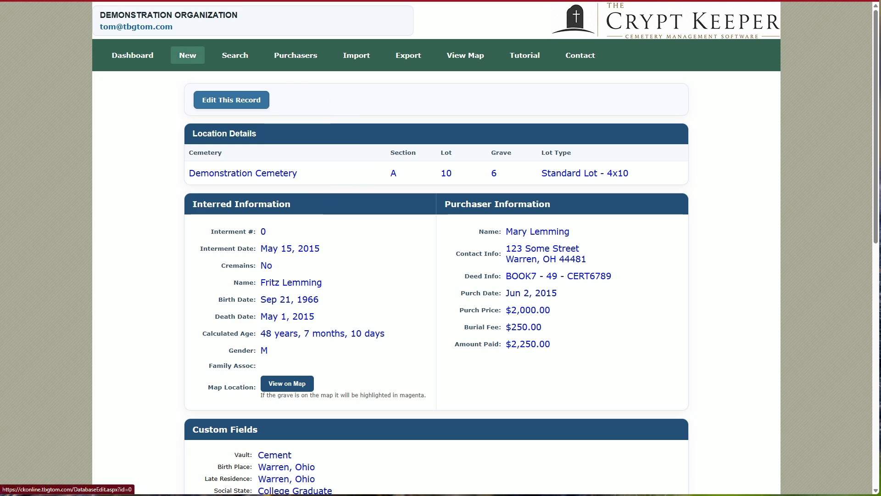
Open the grave A,10,6 record for editing, examine all its fields from location to images, and return to the cemetery data start page
click(232, 100)
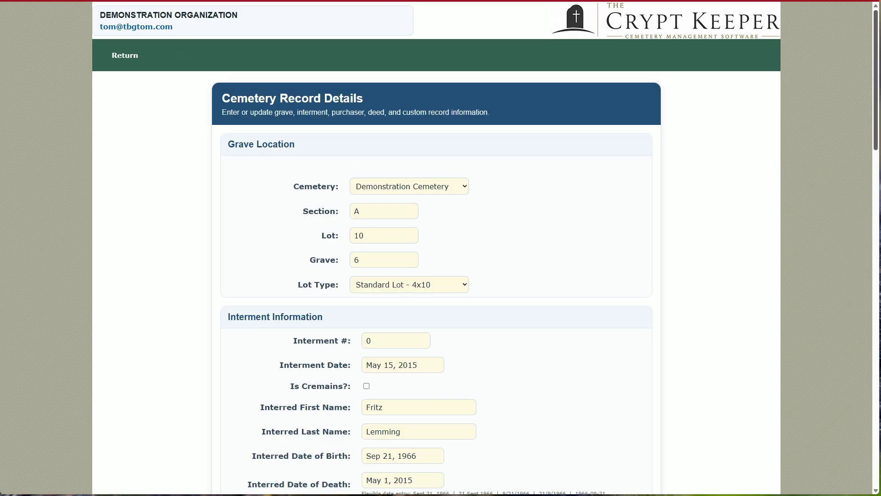
scroll(435, 249, down, 3)
scroll(436, 248, down, 5)
scroll(435, 247, down, 2)
scroll(436, 248, down, 4)
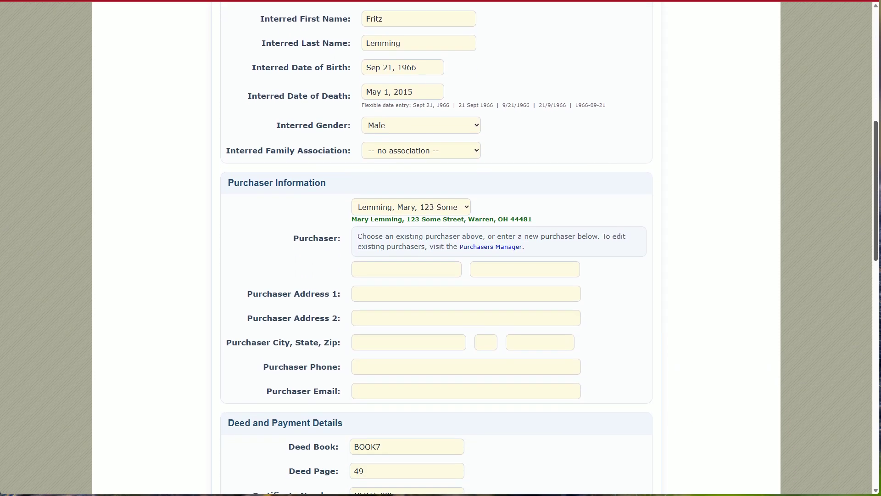
scroll(436, 248, down, 5)
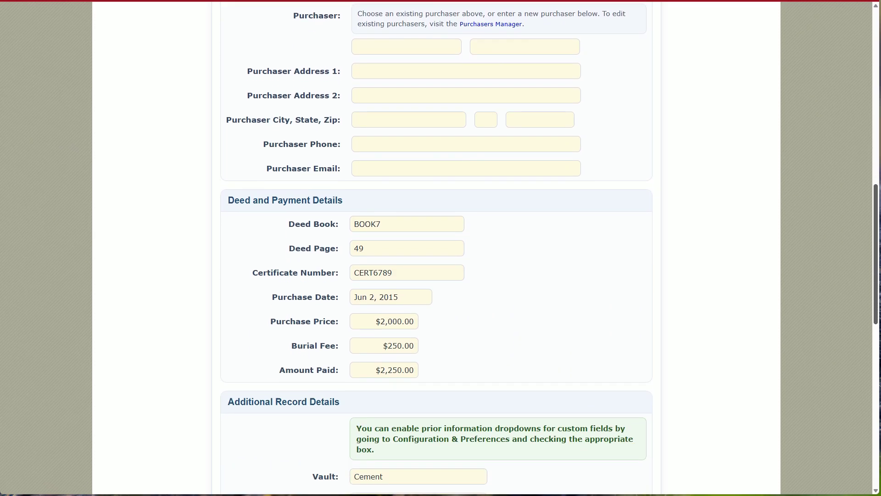
scroll(436, 249, down, 2)
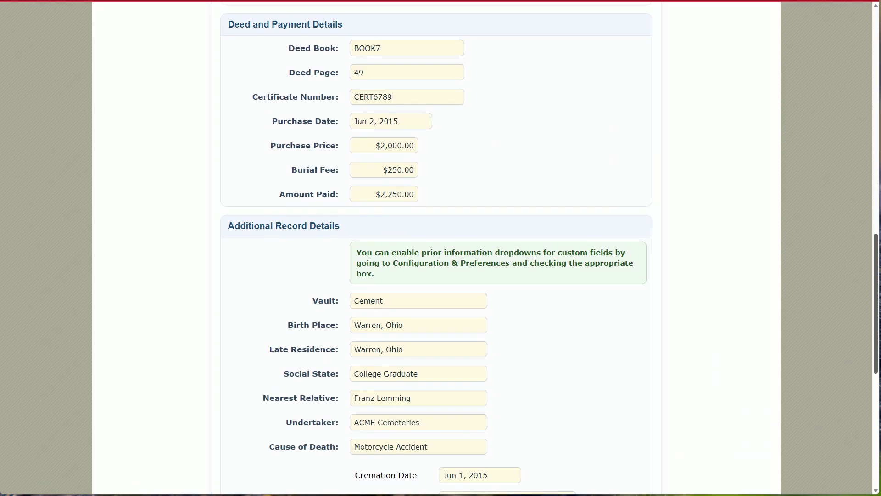
scroll(435, 248, down, 3)
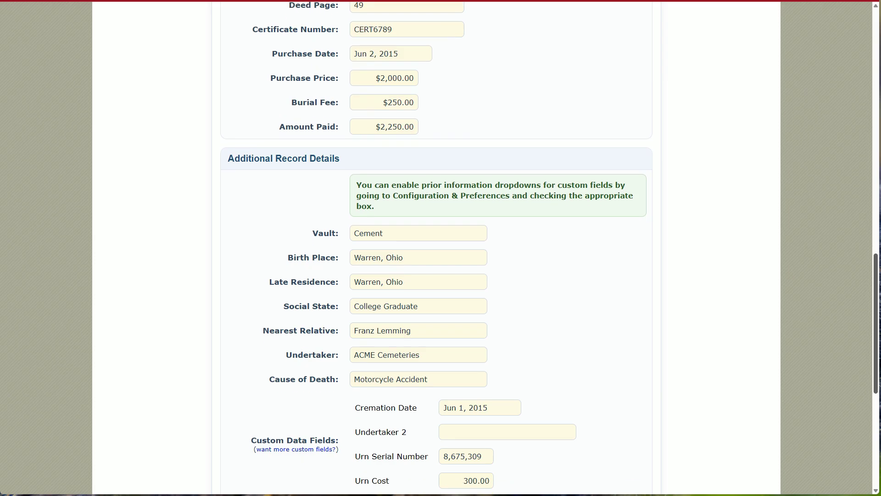
scroll(435, 248, down, 4)
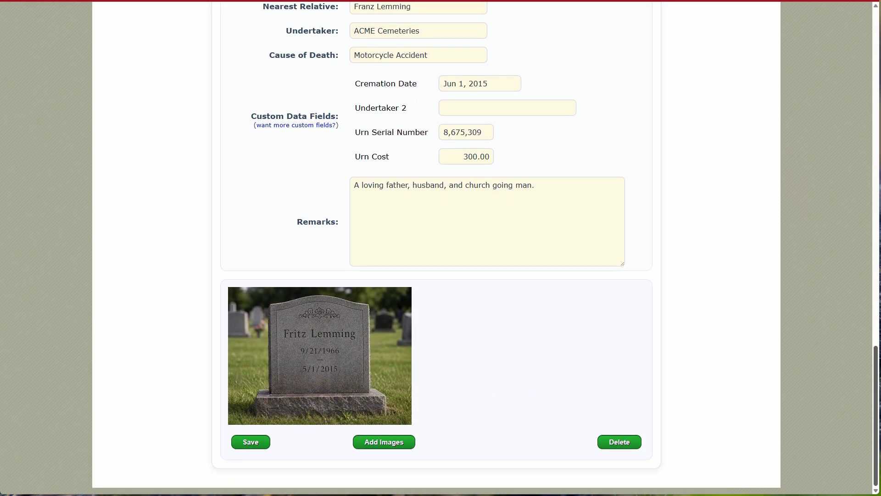
scroll(435, 248, up, 13)
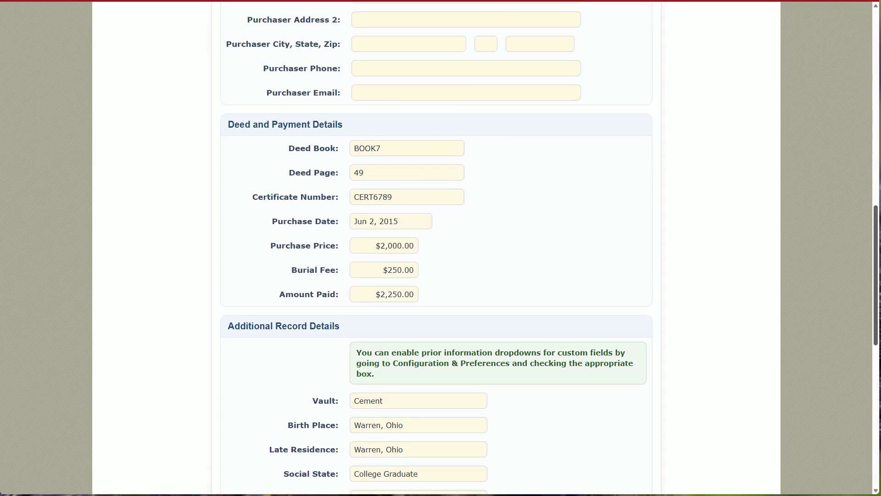
scroll(436, 248, up, 10)
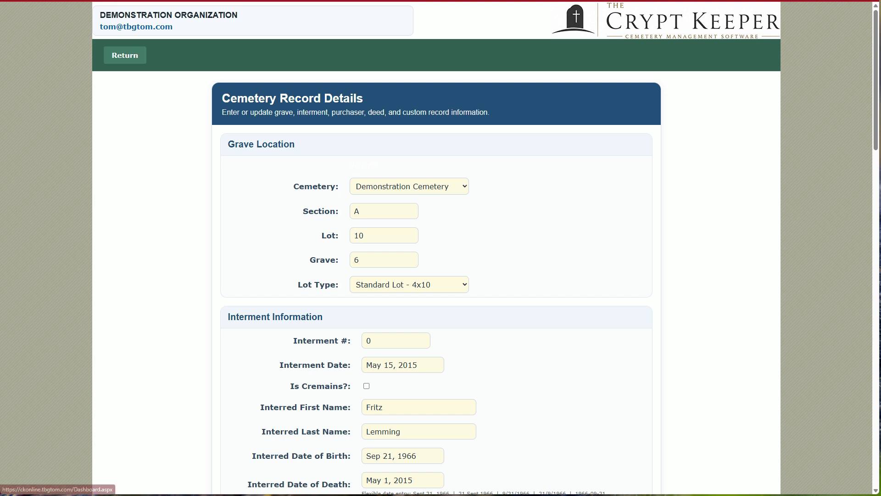
click(124, 56)
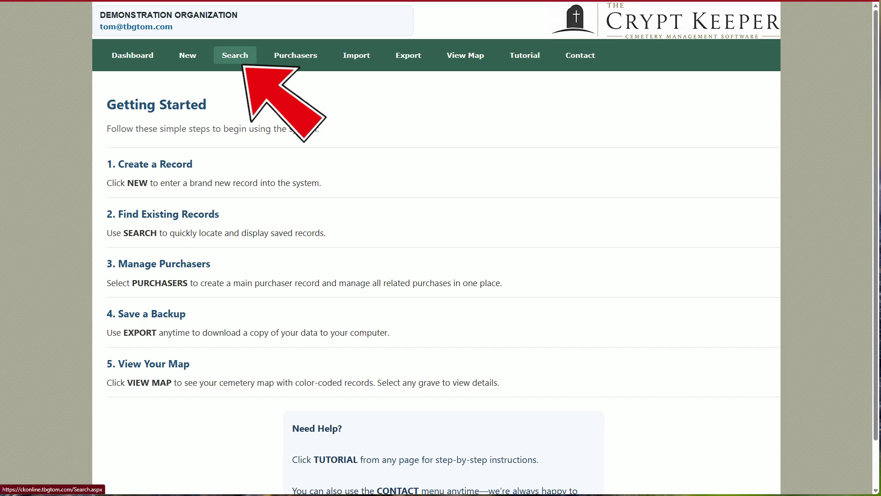
Search the records by a purchaser's first name as keyword and view the record at Section K, Lot 4, Grave 3
click(235, 55)
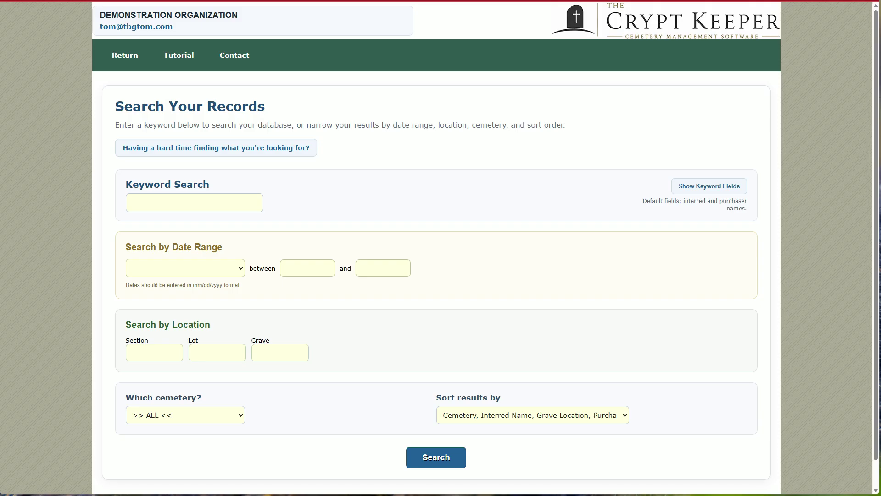
click(188, 203)
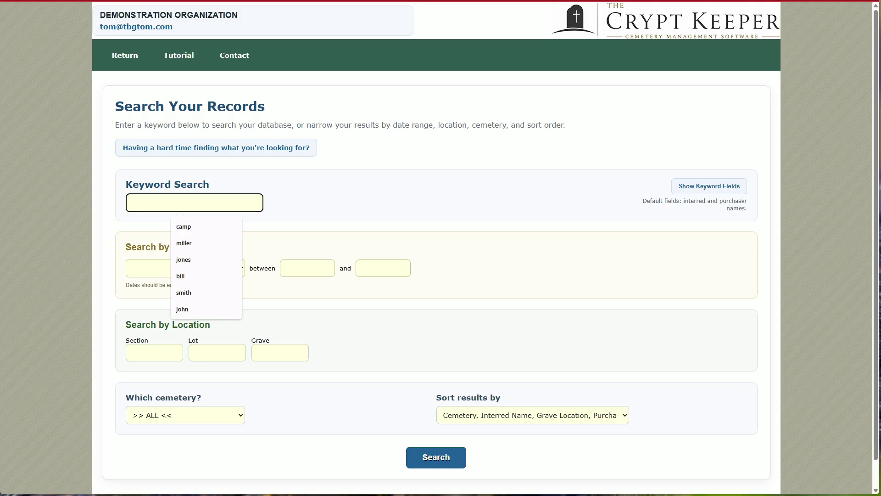
text(kevin)
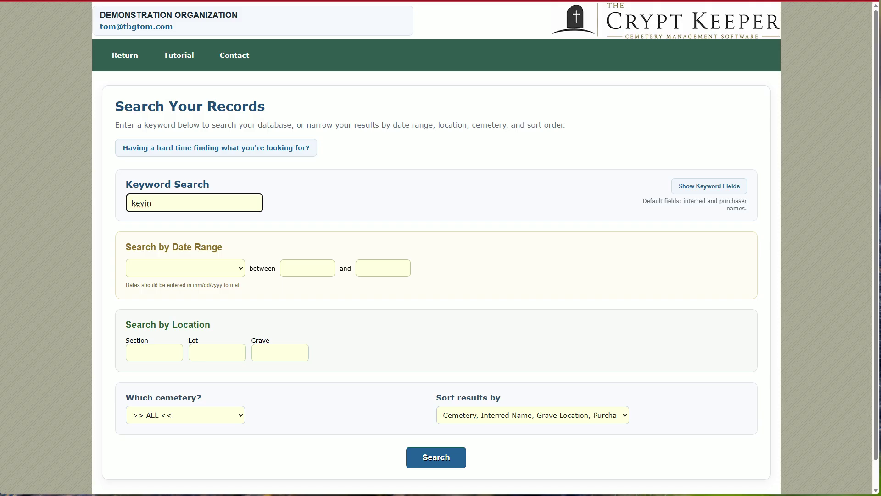
key(Return)
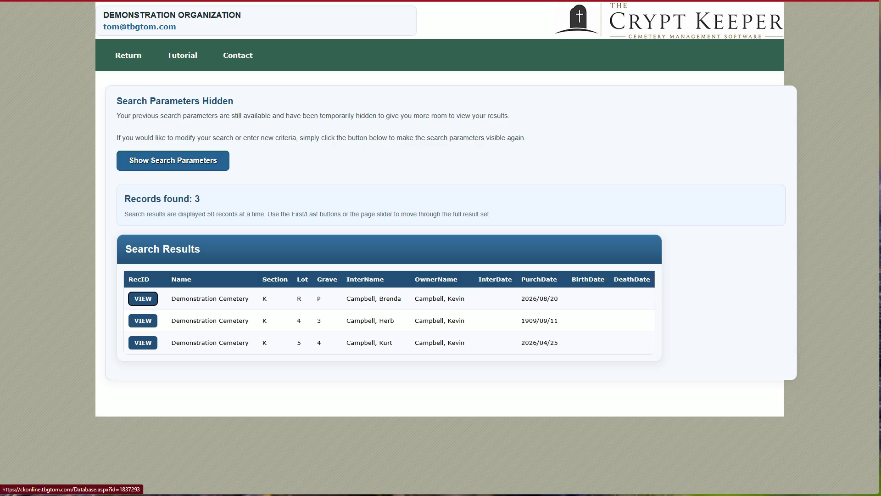
click(143, 319)
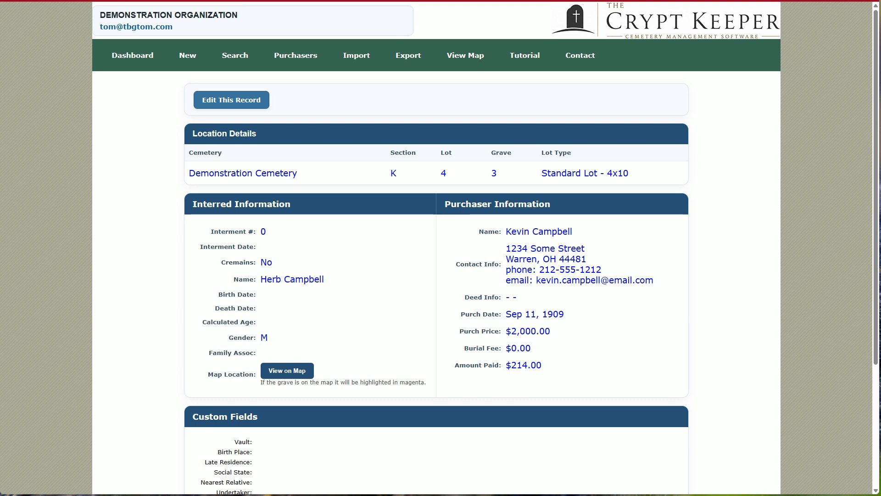
Run a new record search by Date of Birth, with the range between 1966 and 1966
click(235, 55)
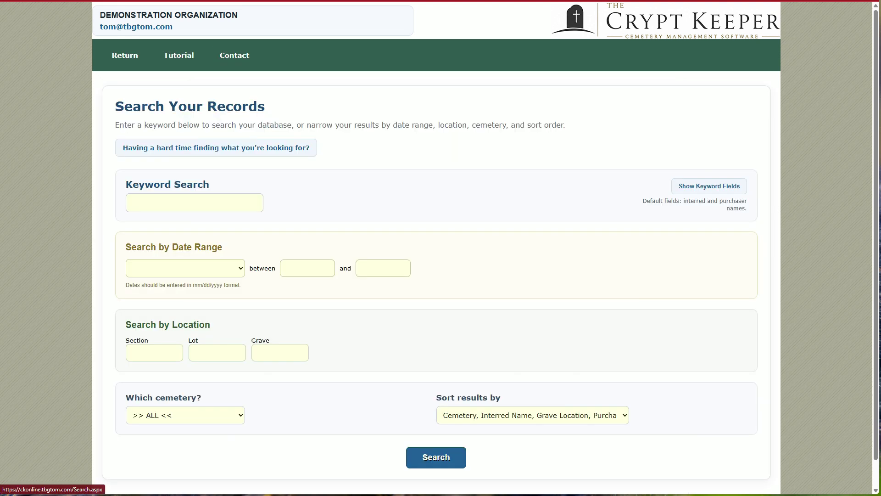
click(185, 268)
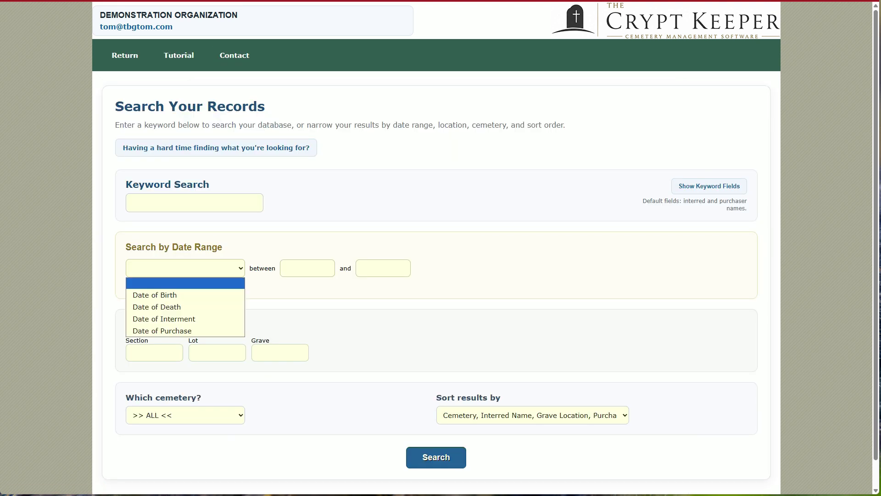
key(Down)
key(Return)
click(308, 267)
text(1966)
key(Tab)
text(1966)
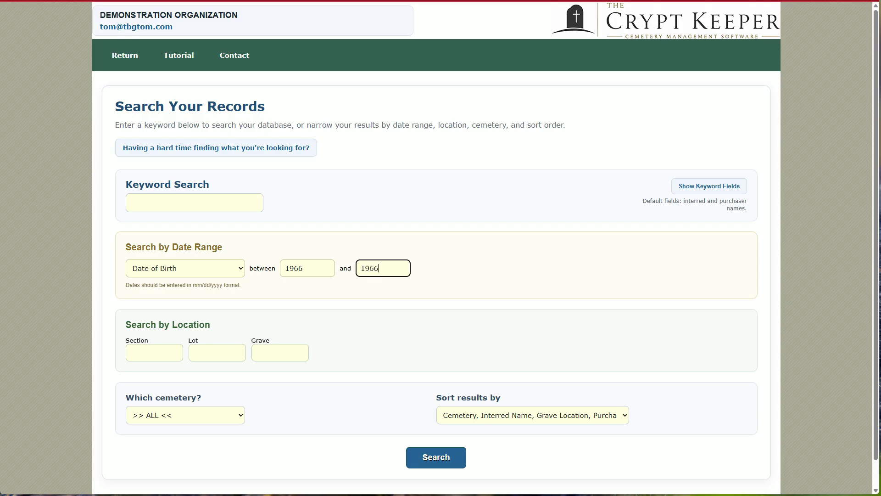
key(Return)
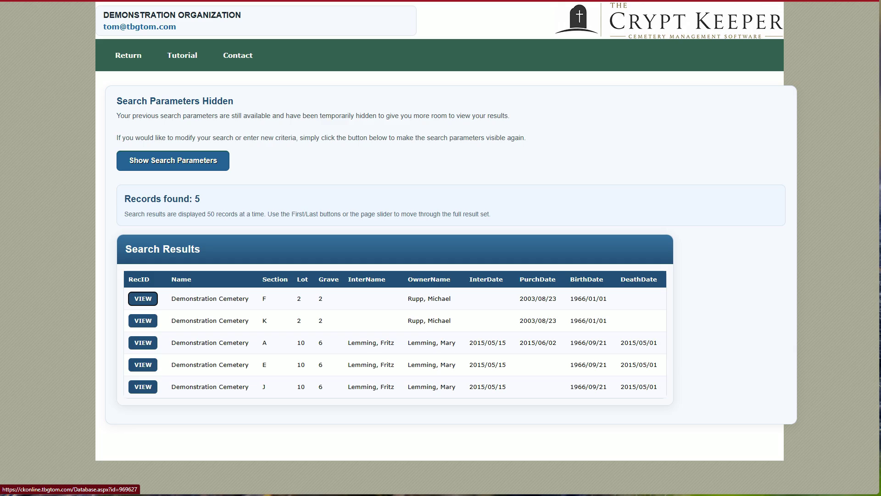
Bring back the search parameters, search by location for Section A, and look through the listed records
click(173, 161)
text(A)
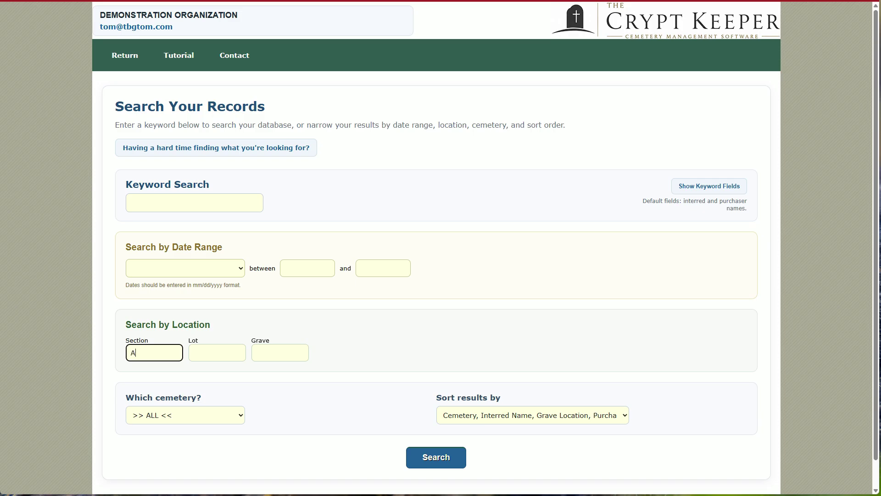
key(Return)
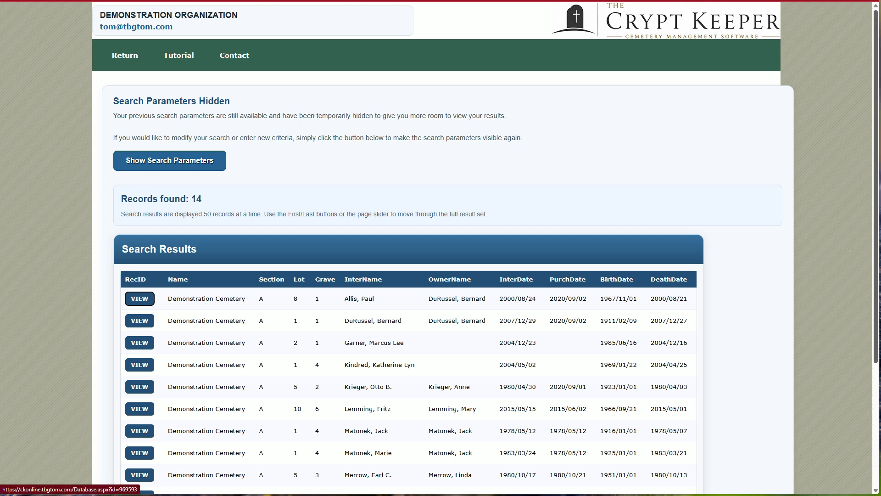
scroll(441, 248, down, 4)
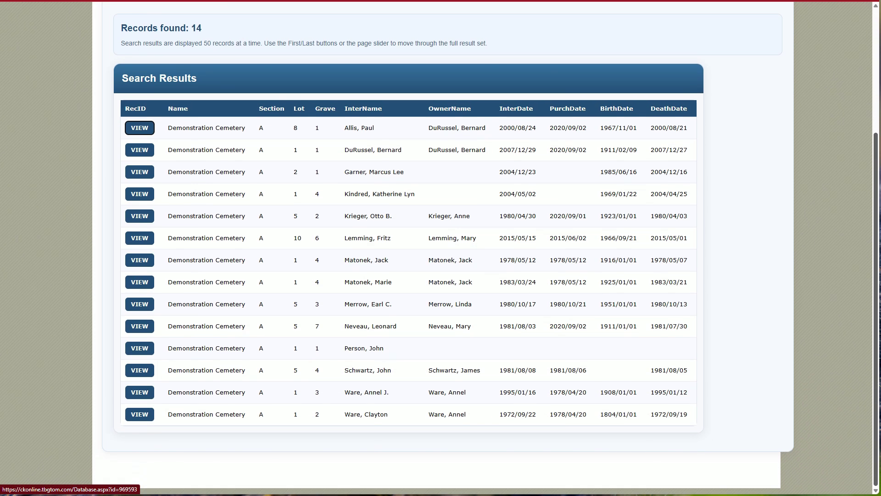
scroll(440, 248, up, 3)
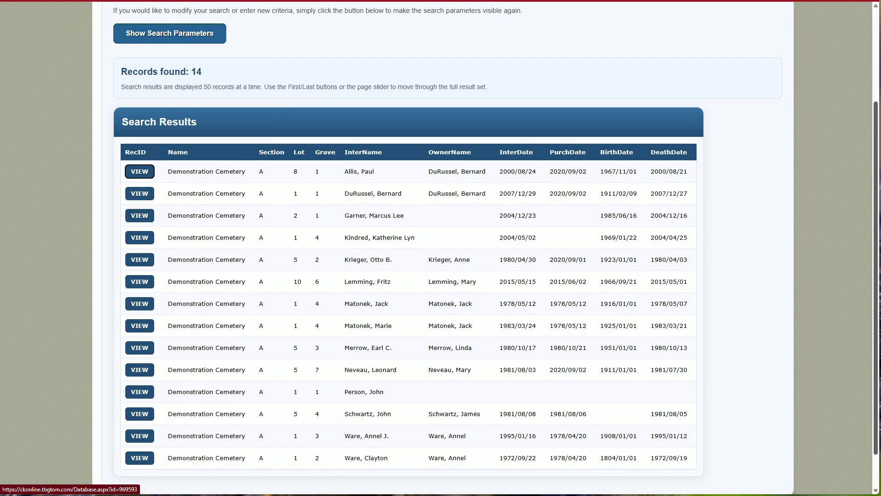
scroll(440, 248, up, 1)
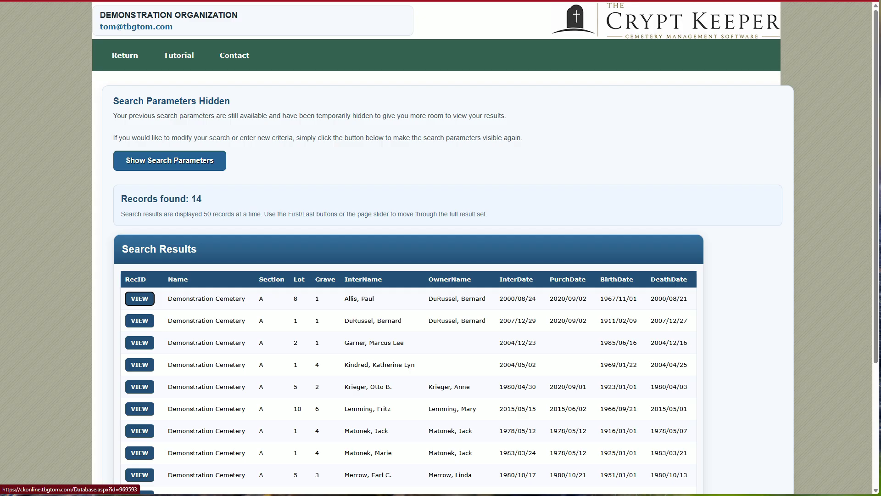
Leave the search results, open a blank new cemetery record, and examine its entry fields
click(125, 55)
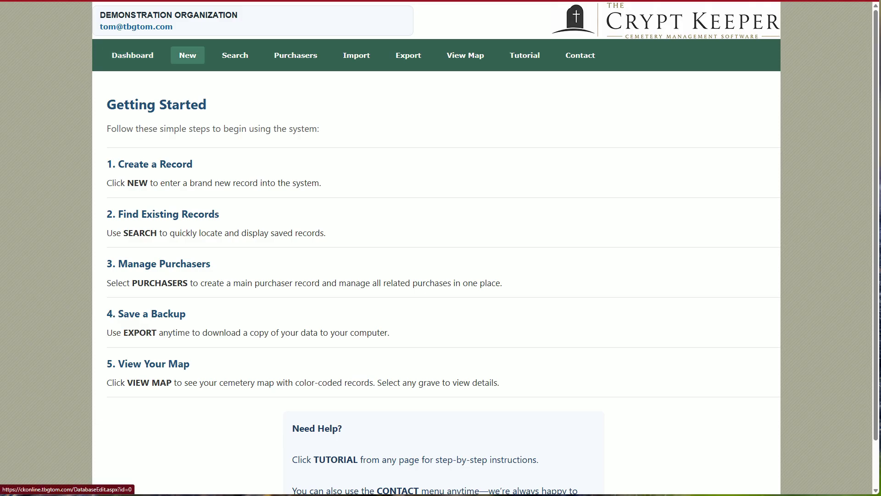
click(187, 55)
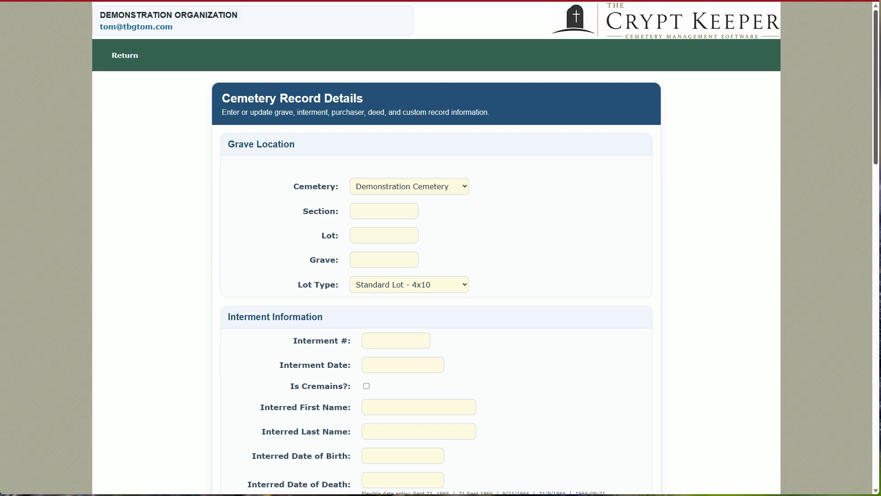
scroll(436, 247, down, 10)
scroll(436, 249, down, 10)
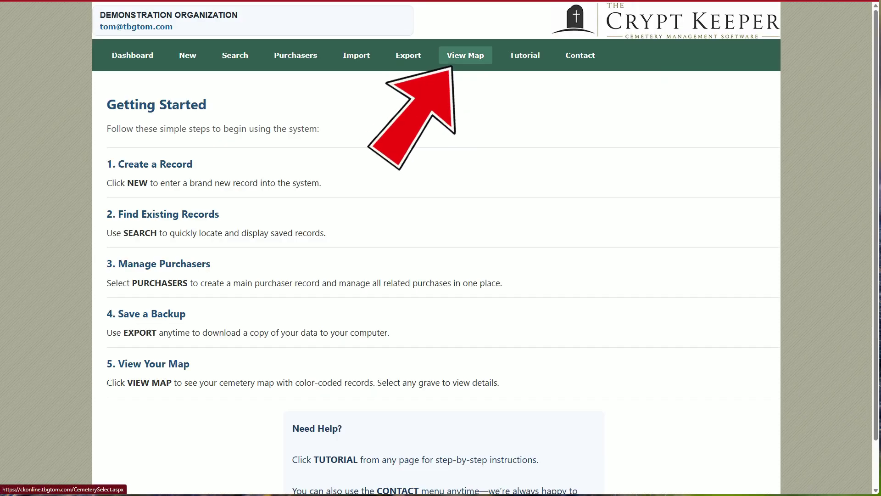
View the Demonstration Cemetery map and expand it to the more detailed layout with grave locations and street names
click(464, 53)
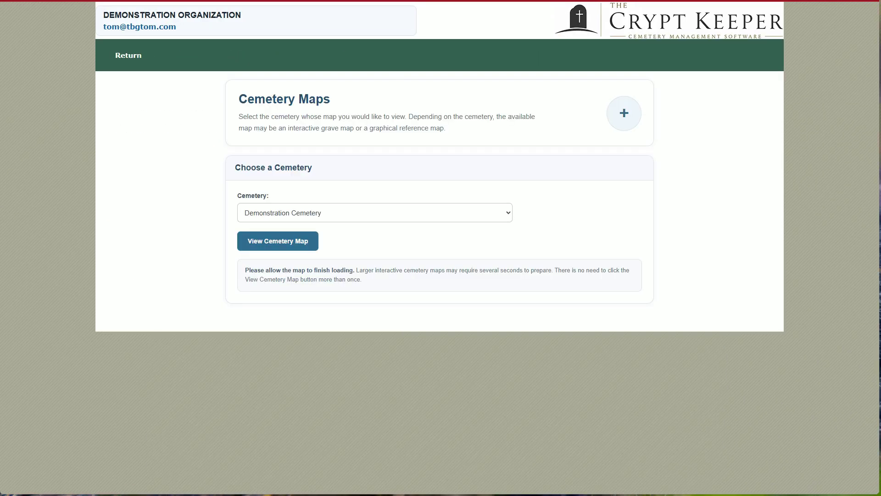
click(277, 242)
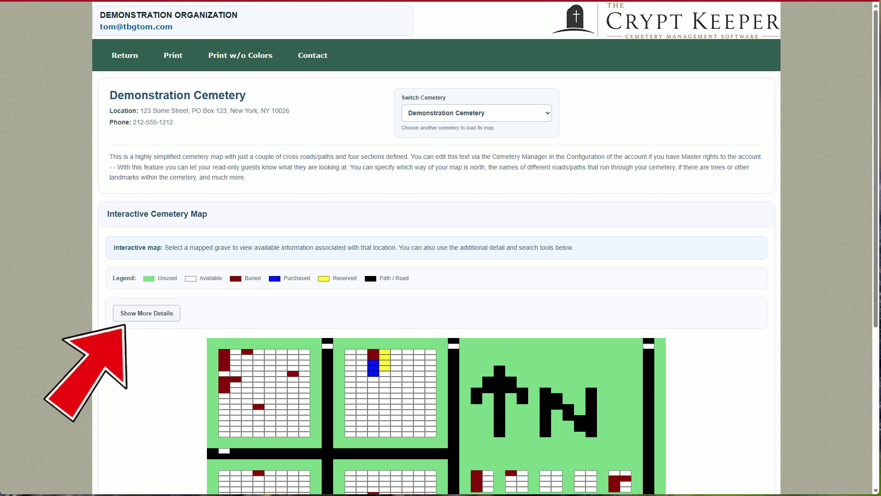
click(146, 313)
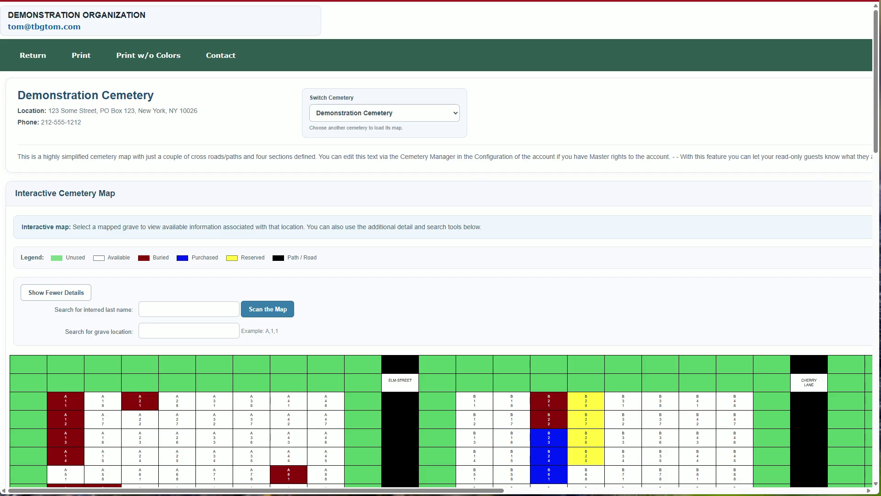
scroll(441, 249, down, 7)
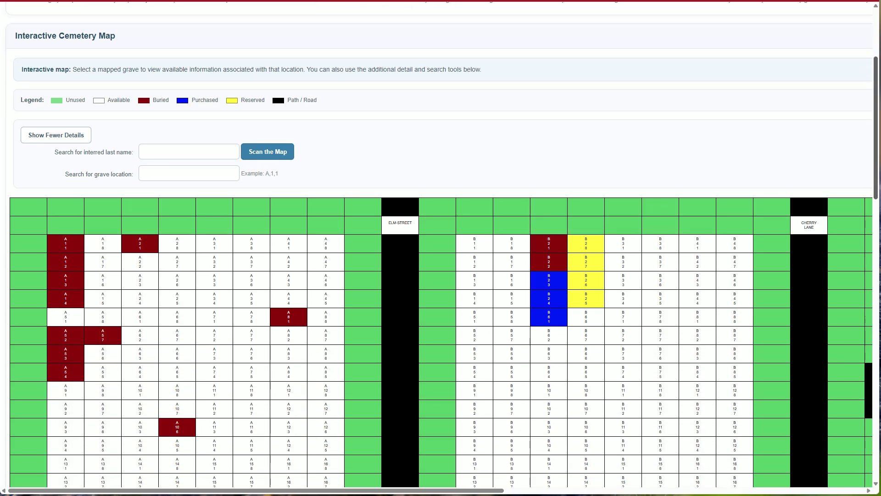
scroll(441, 248, down, 2)
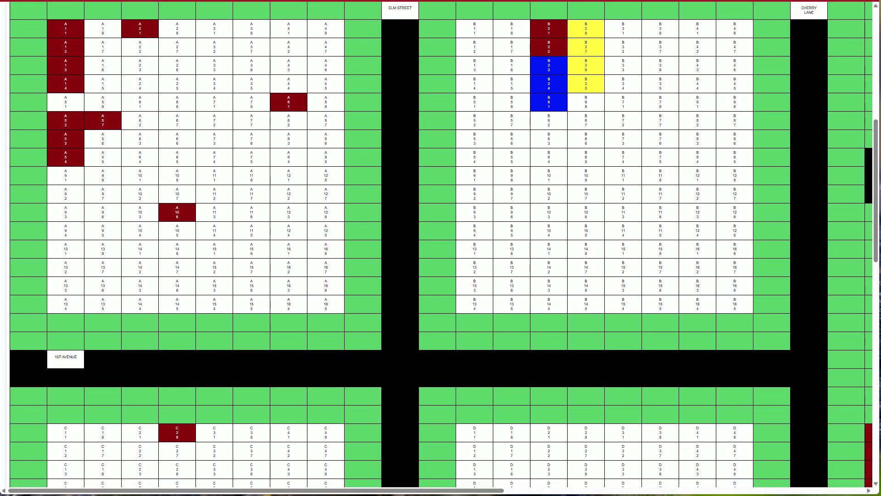
Check graves in Section B on the map and review the full record for grave B,2,5
mouse_move(548, 103)
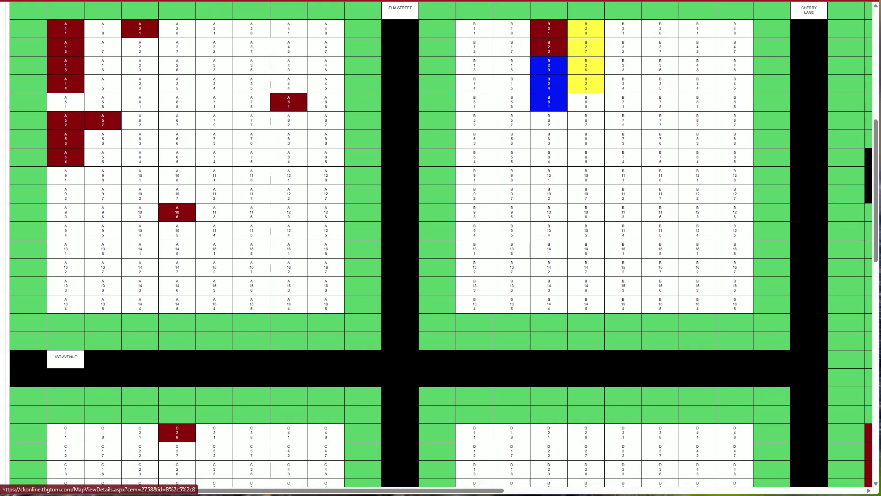
mouse_move(511, 102)
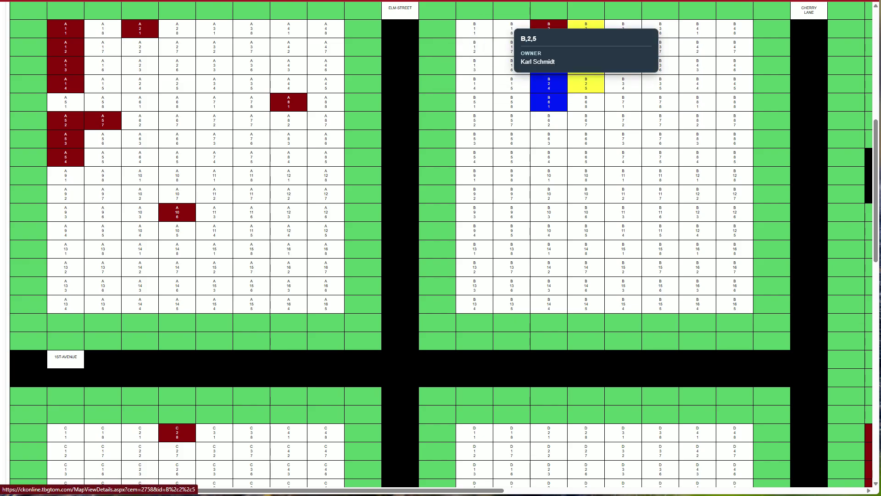
click(586, 84)
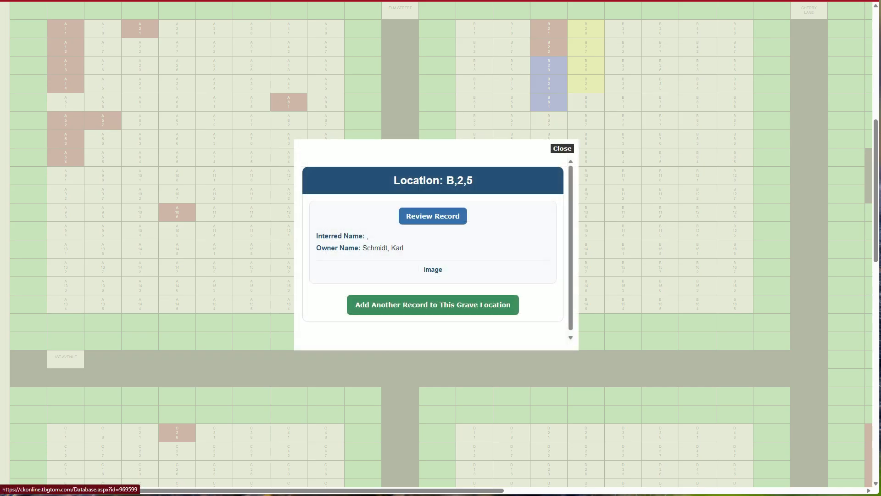
click(432, 215)
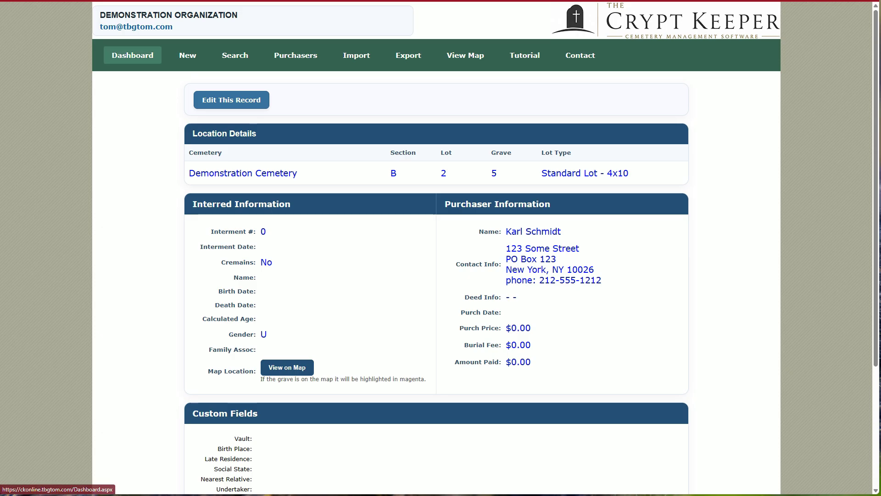
Go back to the dashboard and run the standard Interred by Location report
click(133, 55)
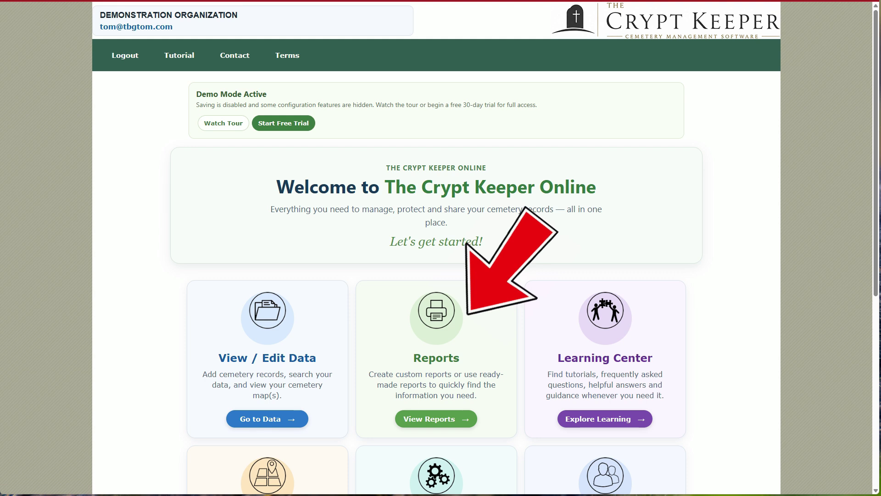
click(463, 317)
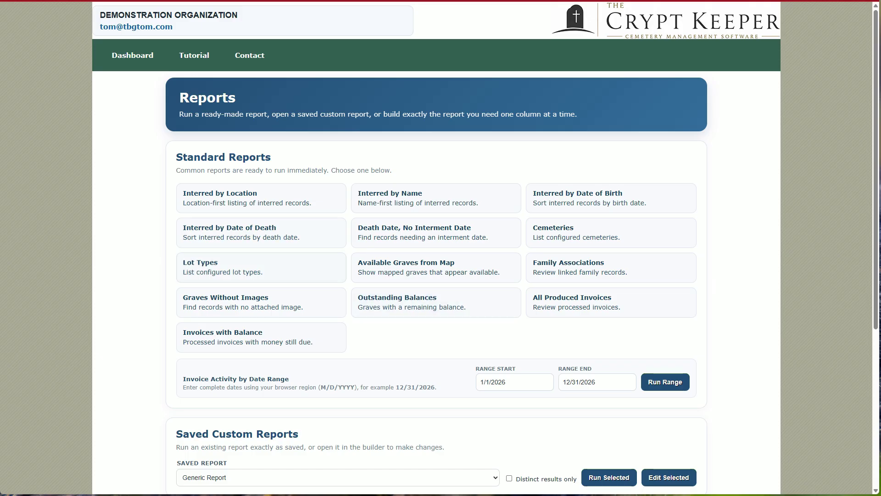
click(261, 197)
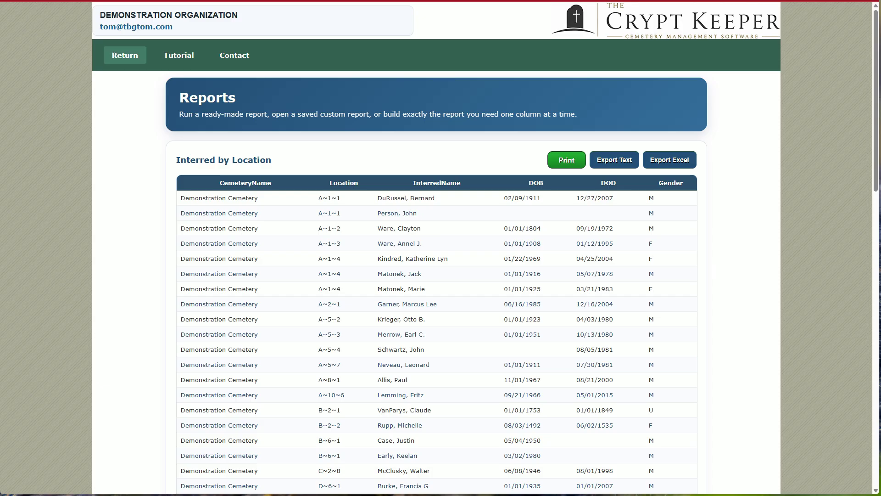
Return to the reports overview, examine the Custom Report Builder, and look through the saved custom reports
click(124, 55)
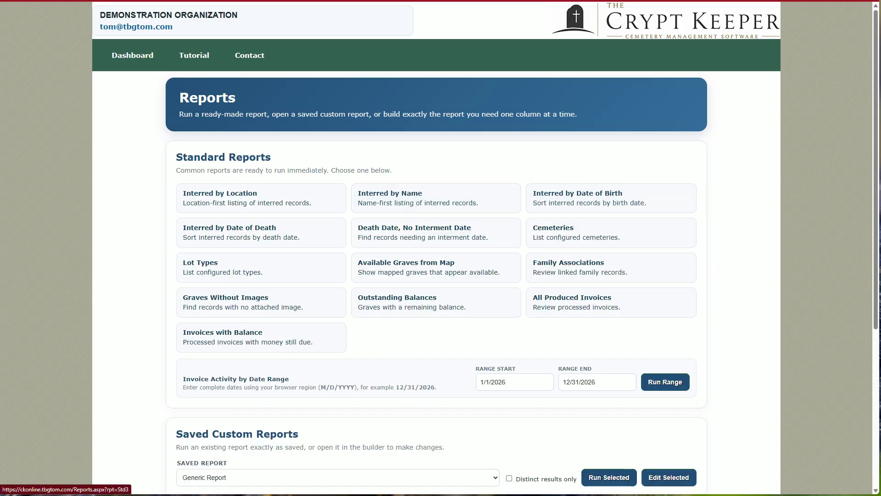
scroll(435, 248, down, 5)
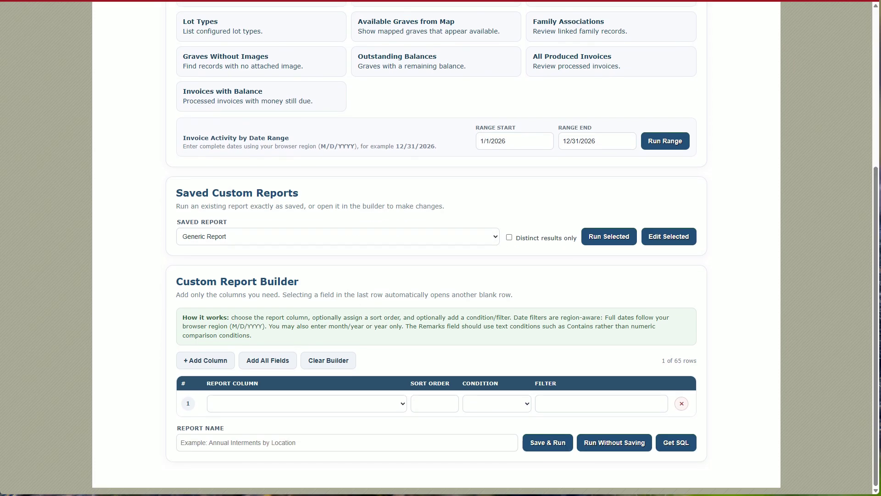
click(338, 236)
key(Return)
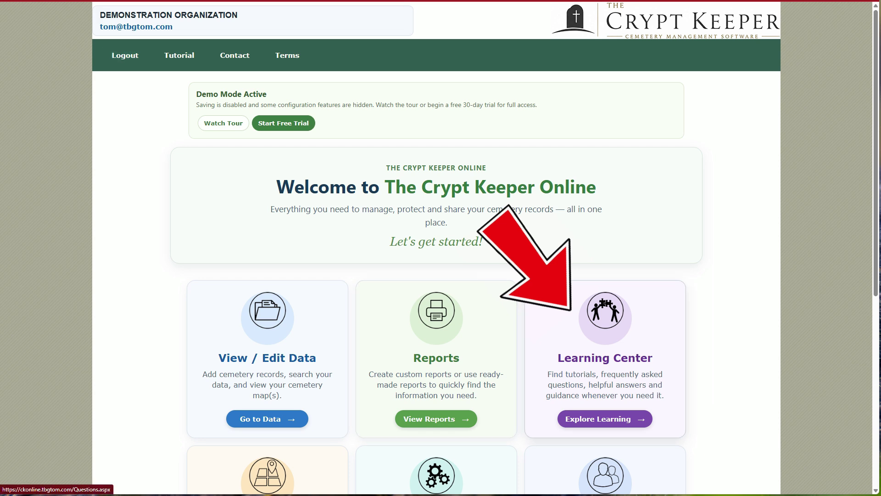
Browse the Learning Center's community questions and view the one about printing a map of the graves
click(606, 418)
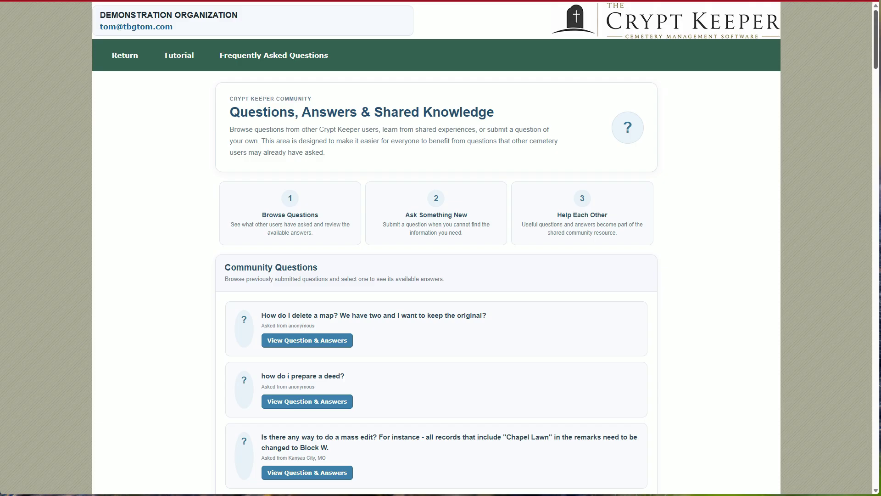
scroll(875, 39, down, 8)
scroll(441, 248, down, 3)
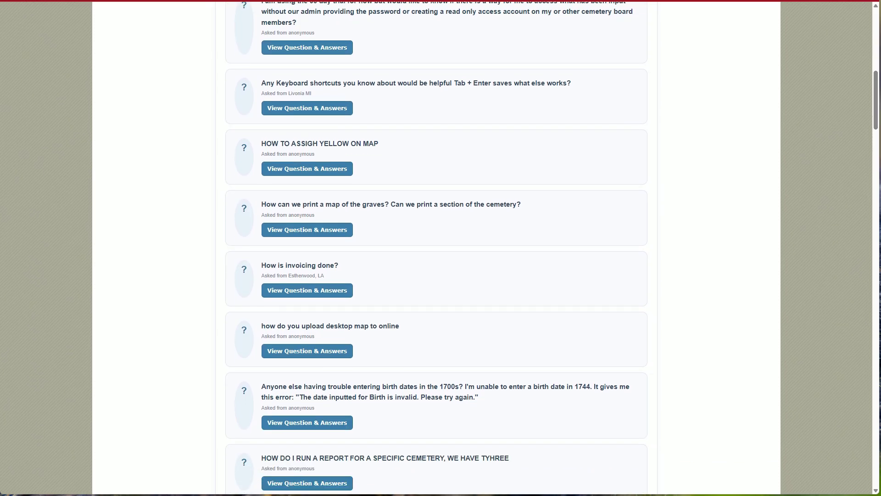
click(307, 229)
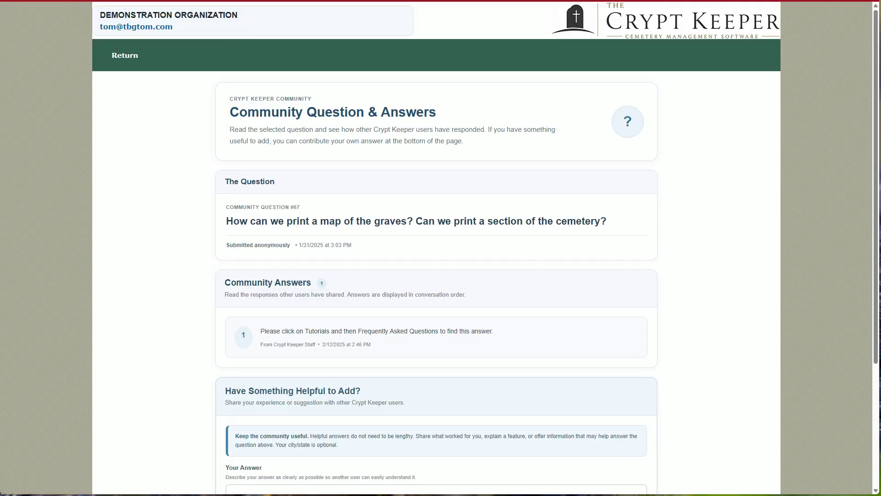
Read the question's community answer and the answer submission form, and go back to the dashboard
scroll(441, 248, down, 3)
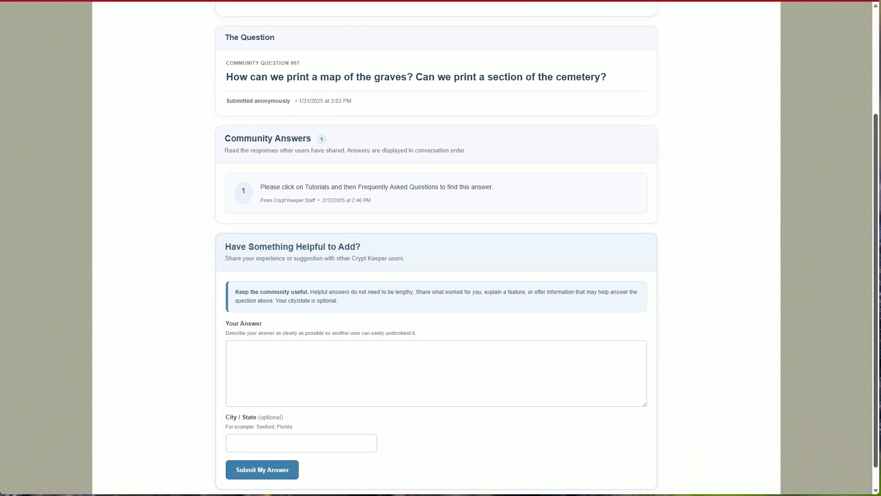
scroll(441, 248, down, 1)
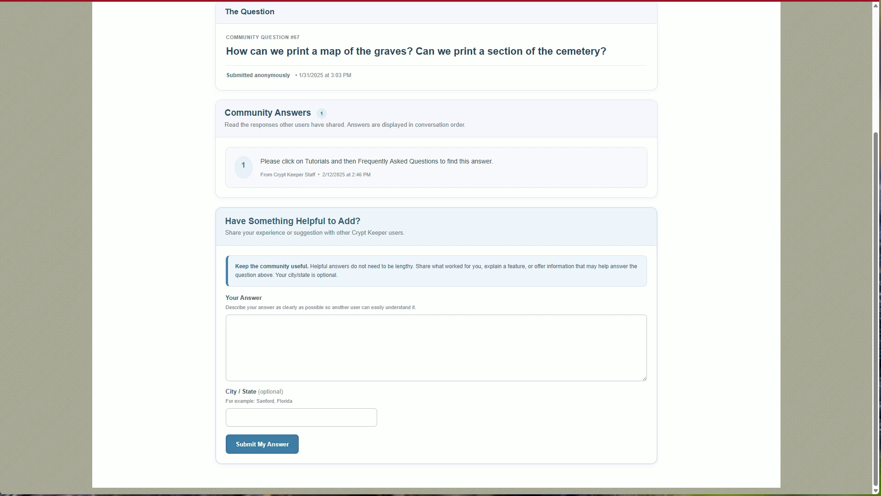
scroll(435, 248, up, 4)
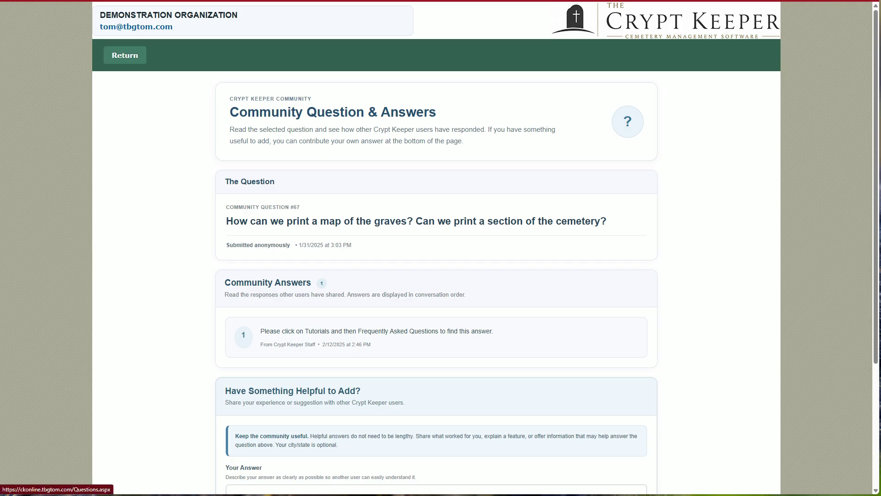
click(124, 55)
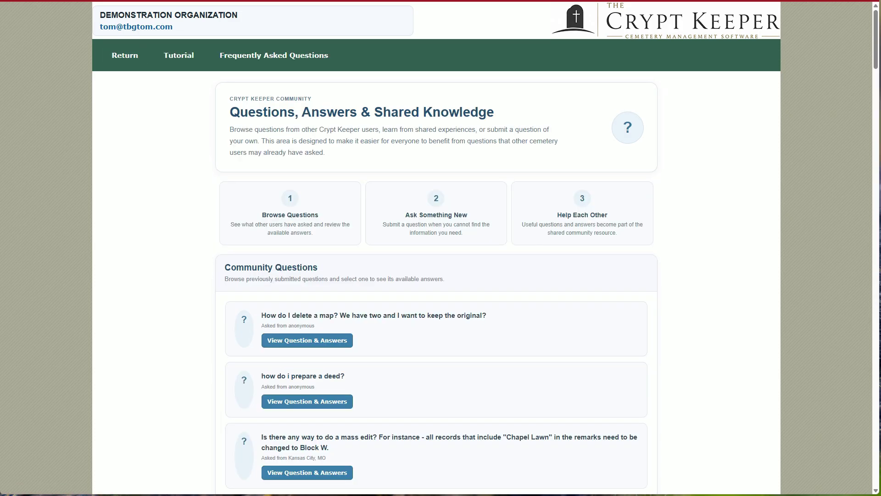
click(124, 56)
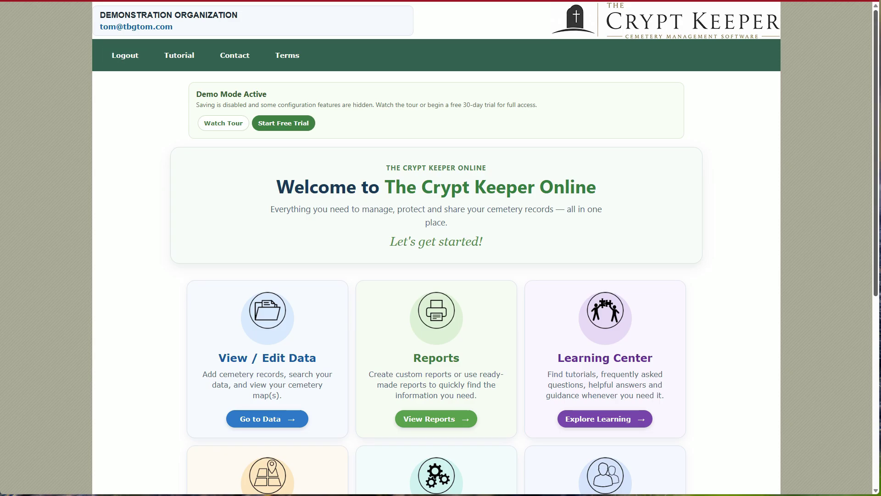
Examine the Dashboard Overview and the help notes for record count, image count and mapped graves
scroll(436, 248, down, 6)
scroll(436, 248, down, 2)
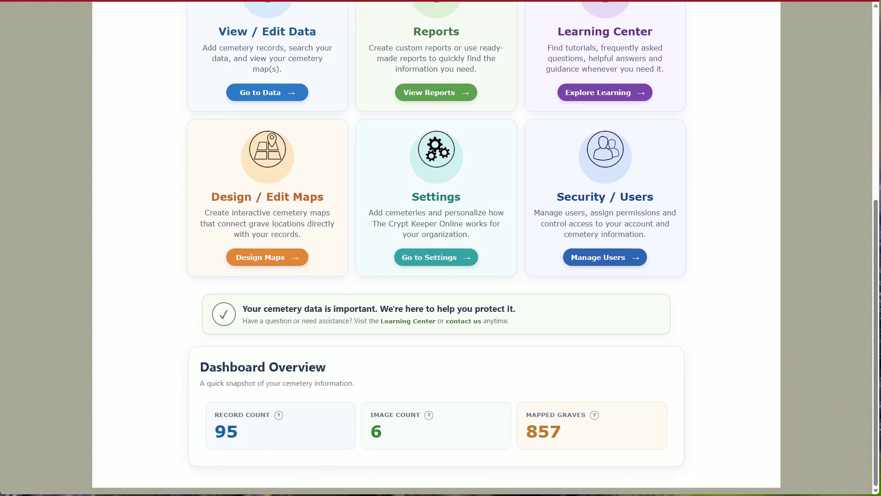
mouse_move(279, 415)
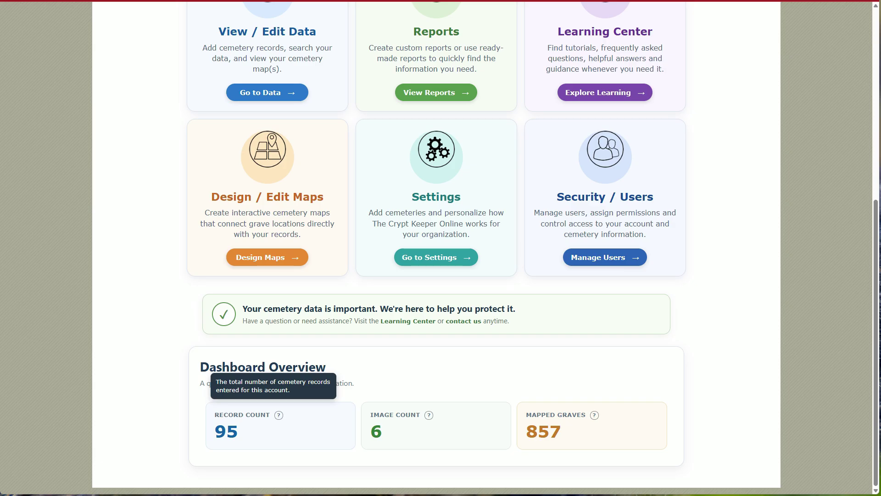
mouse_move(429, 414)
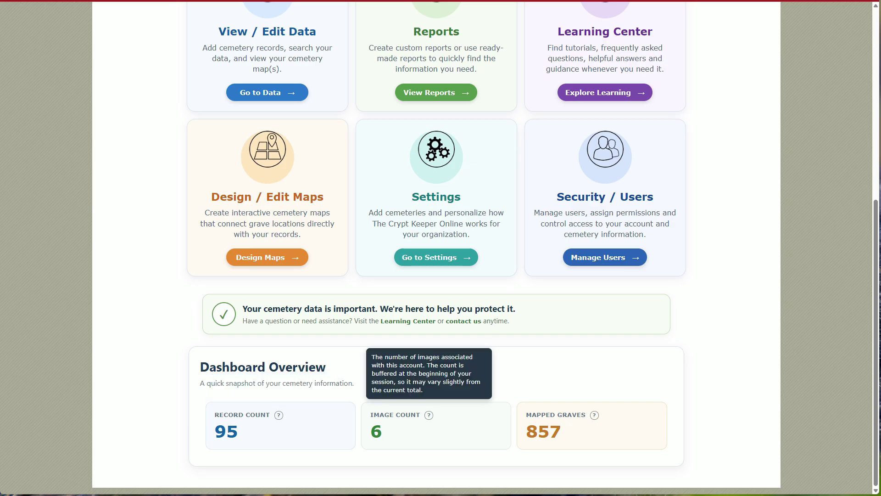
mouse_move(594, 415)
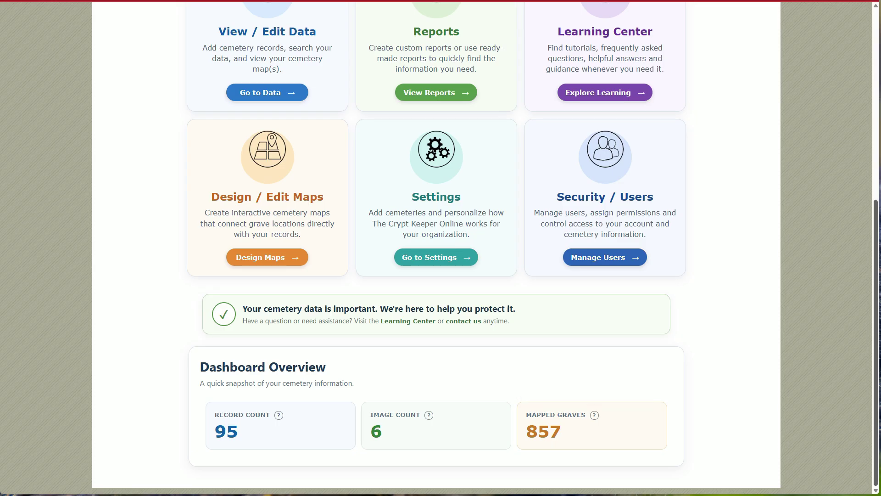
scroll(436, 248, up, 5)
scroll(436, 248, up, 3)
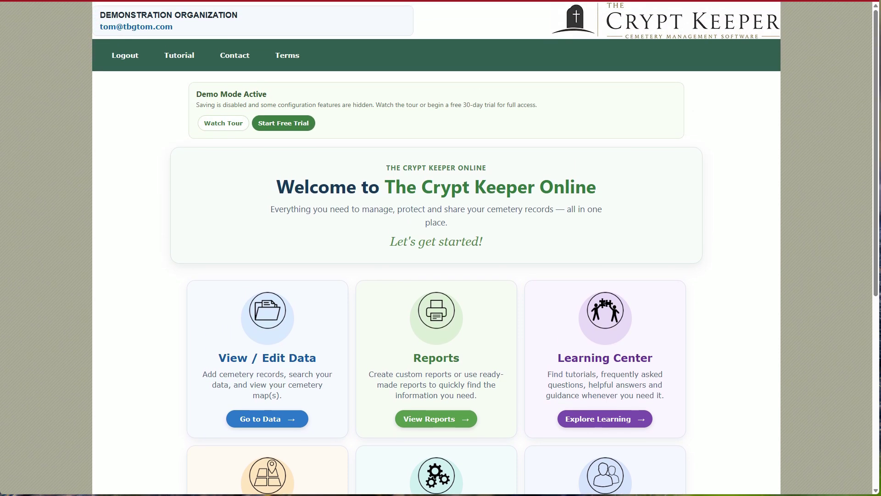